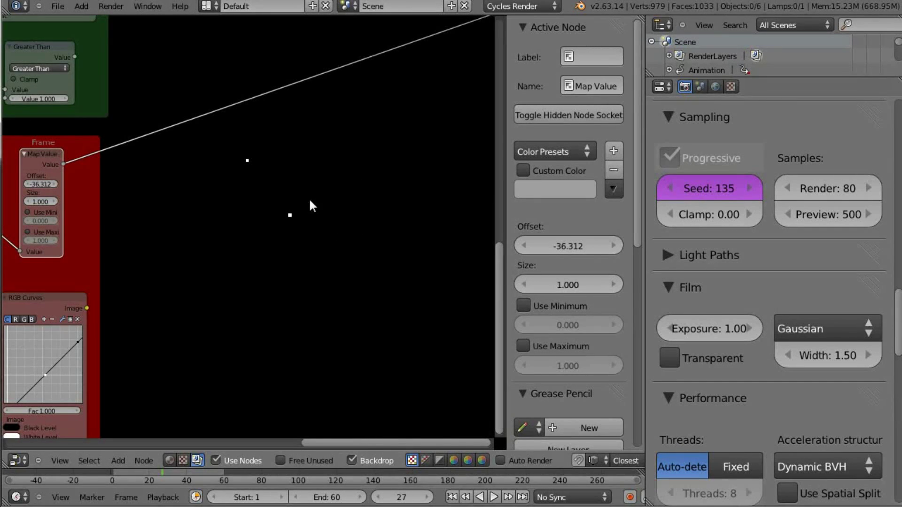
Step: Move the Viewer node slightly lower in the compositing node layout
{"action": "scroll", "coordinate": [375, 174], "scroll_direction": "down", "scroll_amount": 4}
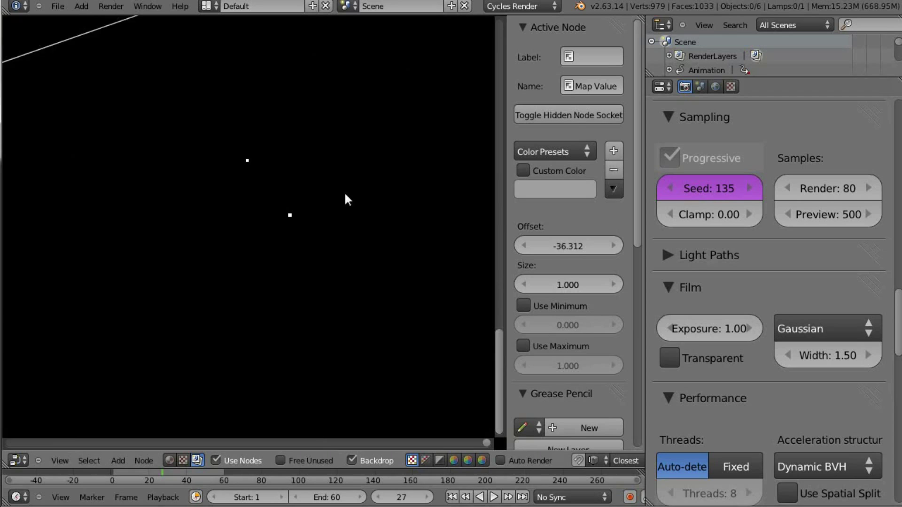
{"action": "scroll", "coordinate": [319, 249], "scroll_direction": "up", "scroll_amount": 2}
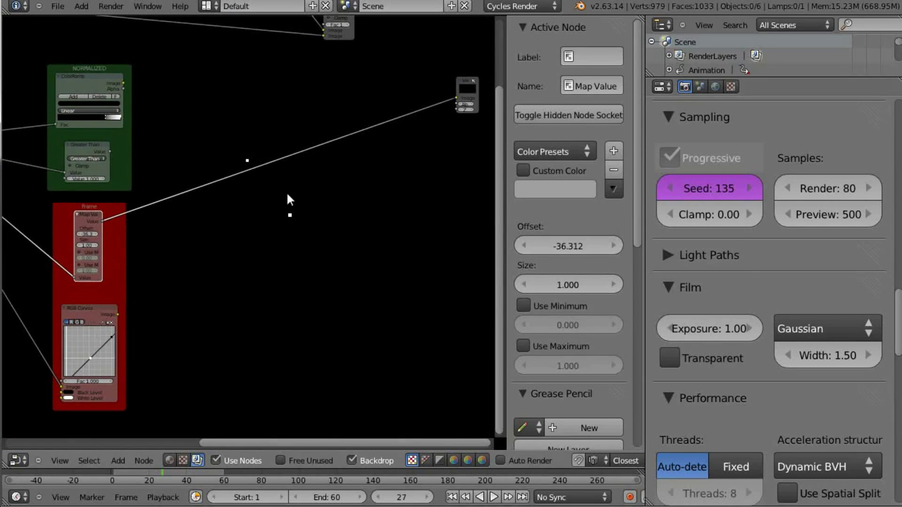
{"action": "middle_click_drag", "start_coordinate": [282, 221], "coordinate": [277, 251]}
{"action": "left_click_drag", "start_coordinate": [466, 113], "coordinate": [472, 147]}
{"action": "middle_click_drag", "start_coordinate": [193, 242], "coordinate": [232, 182]}
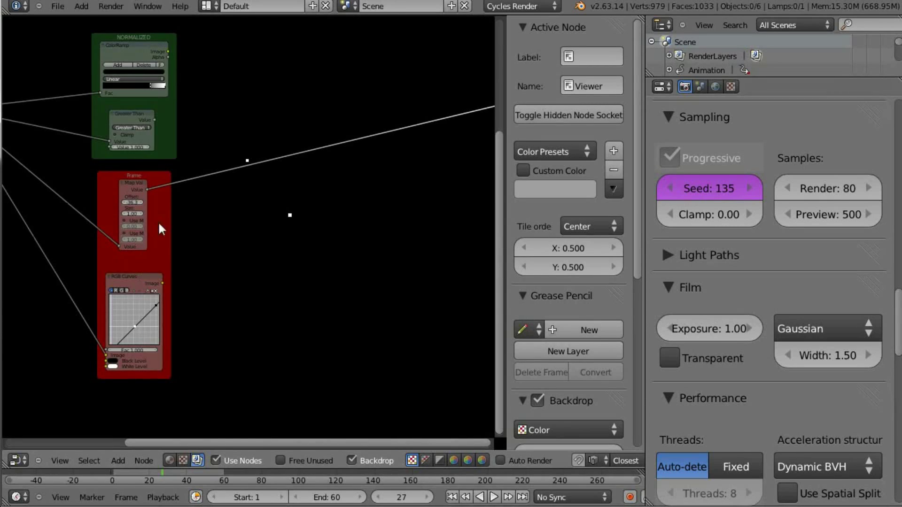
Step: Send the Greater Than node's output to the Viewer and display the result full-size in the image editor
{"action": "middle_click_drag", "start_coordinate": [189, 142], "coordinate": [189, 204]}
{"action": "scroll", "coordinate": [190, 205], "scroll_direction": "up", "scroll_amount": 9}
{"action": "scroll", "coordinate": [184, 215], "scroll_direction": "down", "scroll_amount": 3}
{"action": "middle_click_drag", "start_coordinate": [116, 153], "coordinate": [173, 214]}
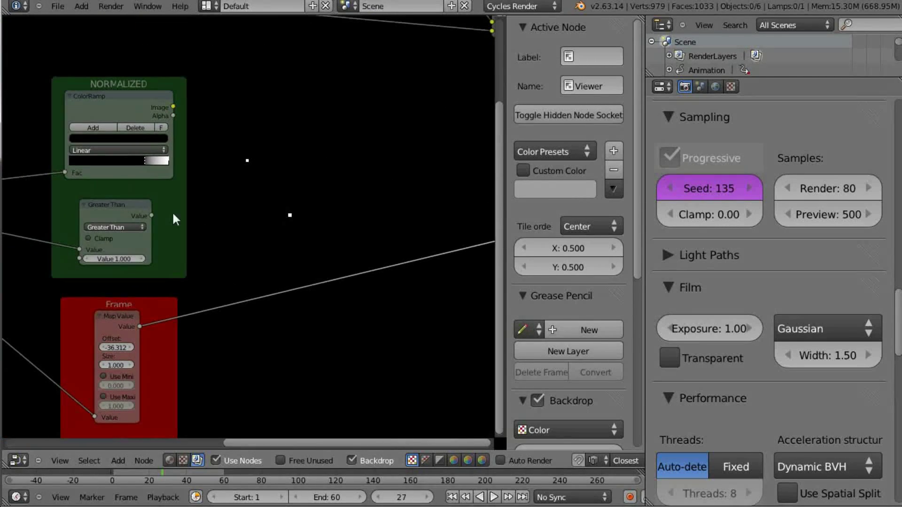
{"action": "left_click", "coordinate": [132, 206], "text": "ctrl+shift"}
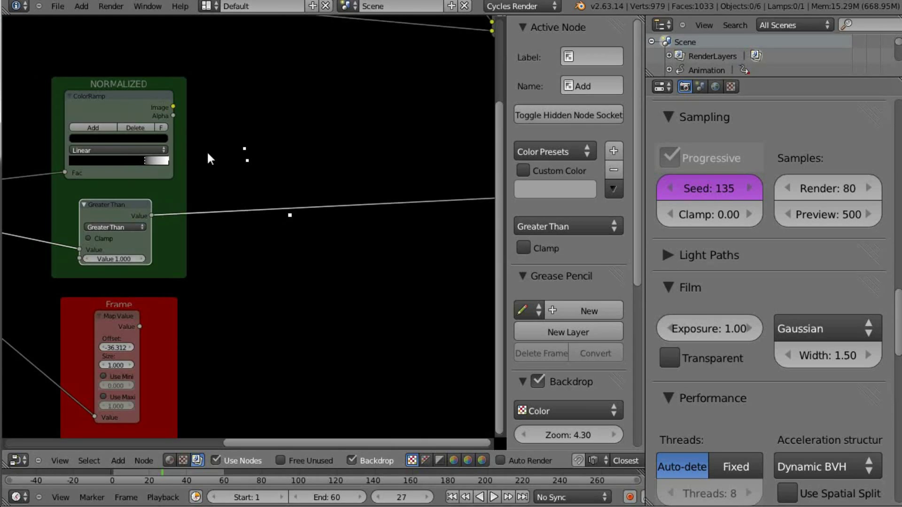
{"action": "key", "text": "shift+F10"}
{"action": "left_click_drag", "start_coordinate": [197, 255], "coordinate": [157, 229]}
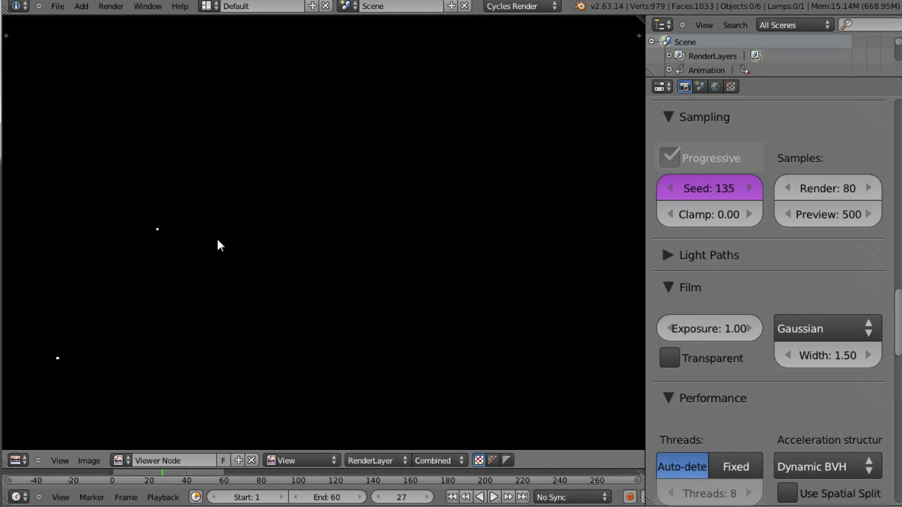
Step: Return to the compositing nodes and move the timeline to frame 23
{"action": "key", "text": "shift+F3"}
{"action": "left_click", "coordinate": [158, 472]}
{"action": "left_click_drag", "start_coordinate": [161, 470], "coordinate": [153, 470]}
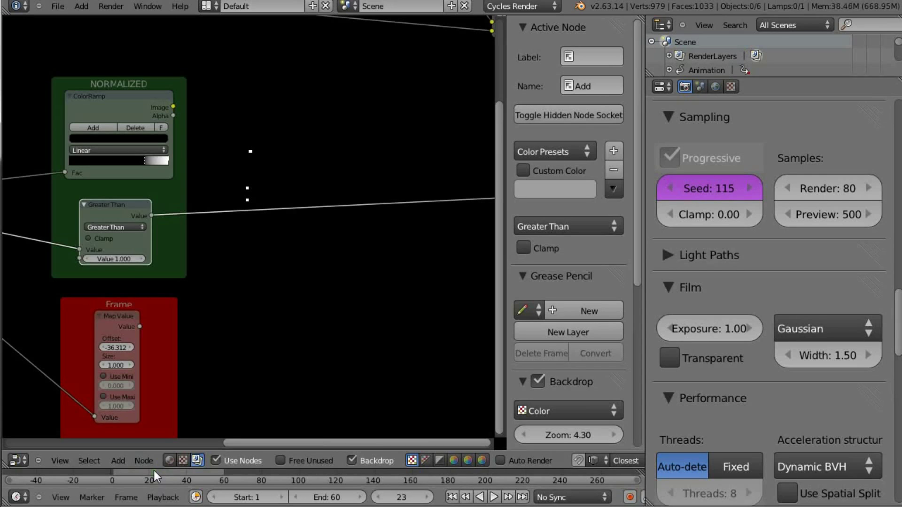
{"action": "scroll", "coordinate": [131, 190], "scroll_direction": "down", "scroll_amount": 3}
{"action": "scroll", "coordinate": [125, 199], "scroll_direction": "up", "scroll_amount": 3}
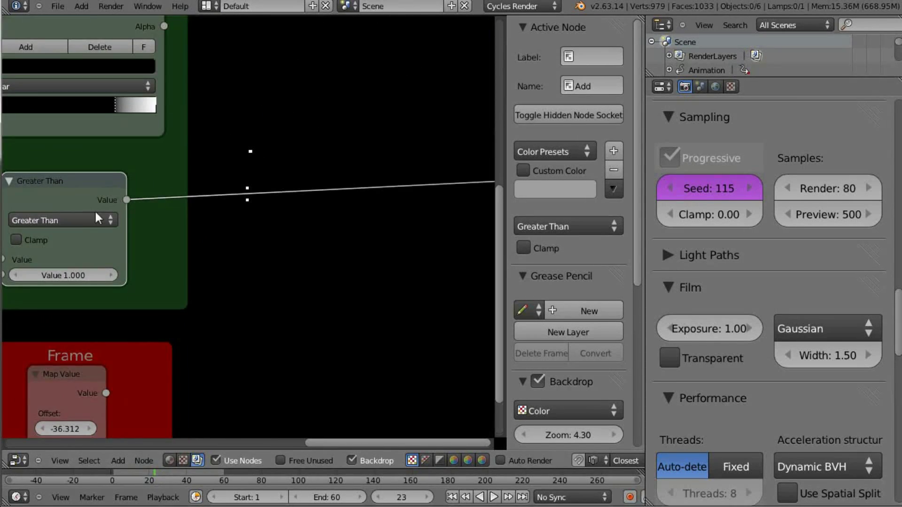
{"action": "left_click", "coordinate": [82, 227]}
{"action": "middle_click_drag", "start_coordinate": [250, 159], "coordinate": [203, 175]}
{"action": "left_click", "coordinate": [58, 243]}
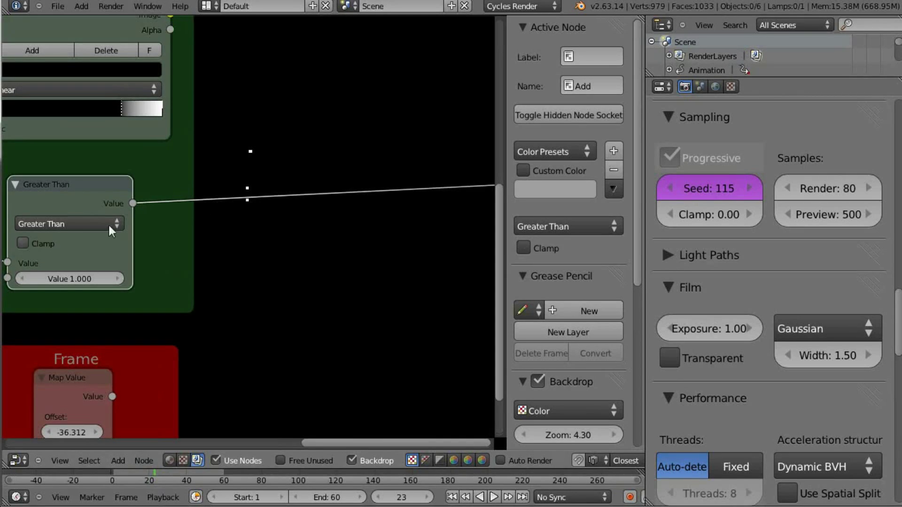
Step: Preview the unprocessed image sequence node through the Viewer
{"action": "scroll", "coordinate": [288, 173], "scroll_direction": "down", "scroll_amount": 5}
{"action": "middle_click_drag", "start_coordinate": [255, 183], "coordinate": [245, 220]}
{"action": "scroll", "coordinate": [310, 242], "scroll_direction": "down", "scroll_amount": 4}
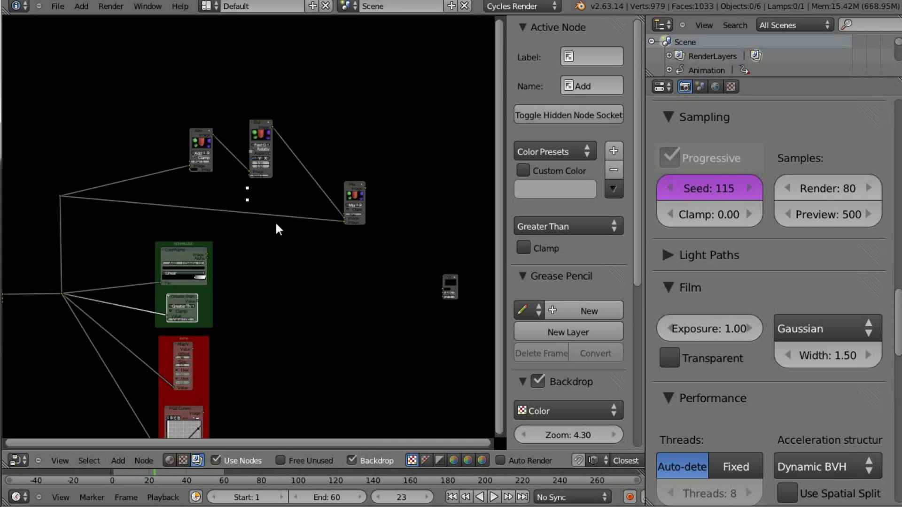
{"action": "middle_click_drag", "start_coordinate": [282, 224], "coordinate": [289, 164], "text": "ctrl"}
{"action": "middle_click_drag", "start_coordinate": [219, 174], "coordinate": [348, 279]}
{"action": "middle_click_drag", "start_coordinate": [261, 252], "coordinate": [386, 268]}
{"action": "left_click", "coordinate": [9, 234], "text": "ctrl+shift"}
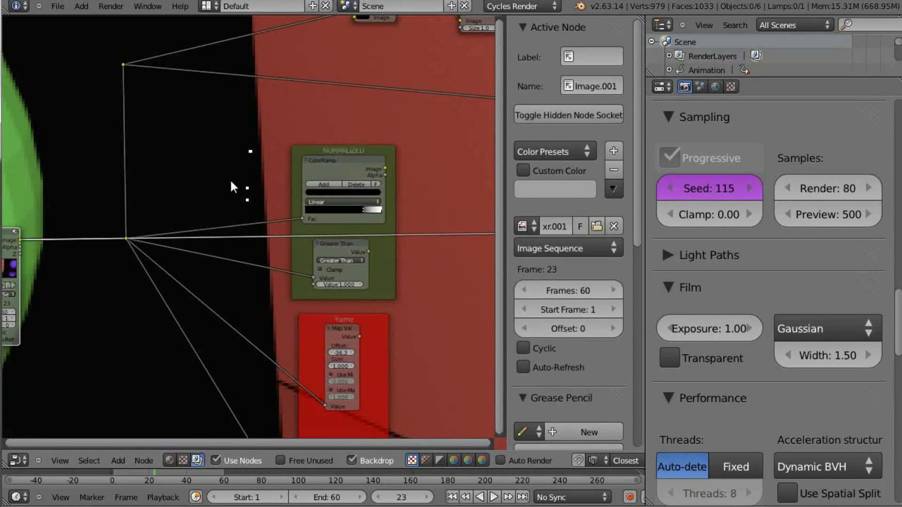
Step: Enlarge the backdrop image behind the Add and Blur nodes to inspect the bright pixels
{"action": "middle_click_drag", "start_coordinate": [231, 181], "coordinate": [211, 219]}
{"action": "mouse_move", "coordinate": [278, 142]}
{"action": "middle_mouse_down"}
{"action": "mouse_move", "coordinate": [205, 189]}
{"action": "mouse_move", "coordinate": [164, 168]}
{"action": "middle_mouse_up"}
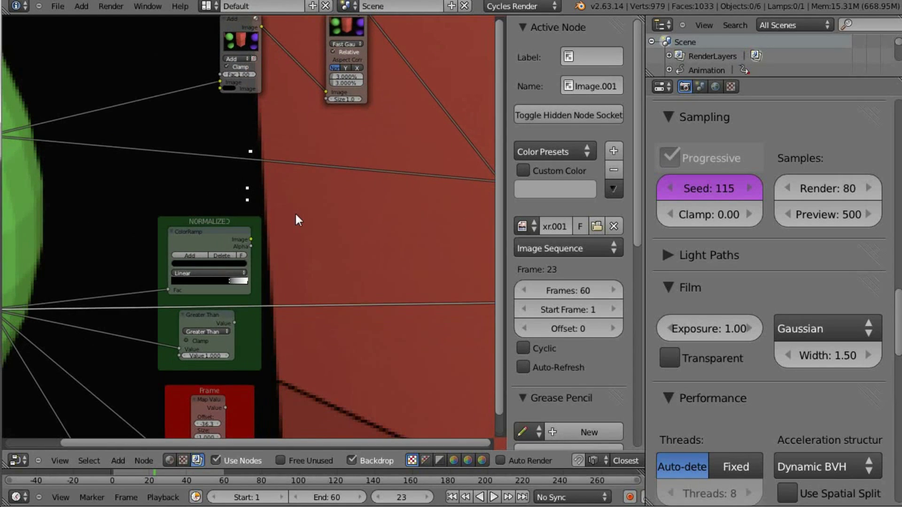
{"action": "scroll", "coordinate": [314, 201], "scroll_direction": "down", "scroll_amount": 2}
{"action": "scroll", "coordinate": [287, 241], "scroll_direction": "up", "scroll_amount": 2}
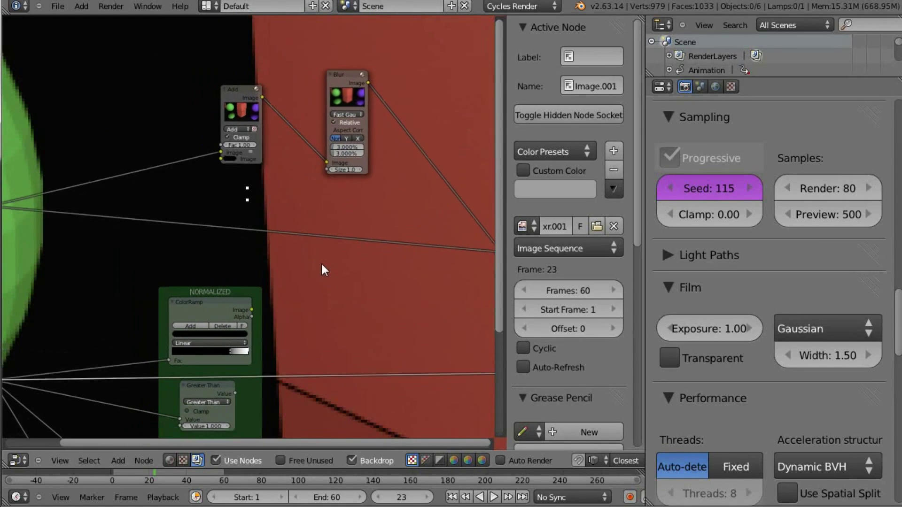
{"action": "middle_click_drag", "start_coordinate": [322, 264], "coordinate": [322, 256]}
{"action": "middle_click_drag", "start_coordinate": [262, 190], "coordinate": [245, 166]}
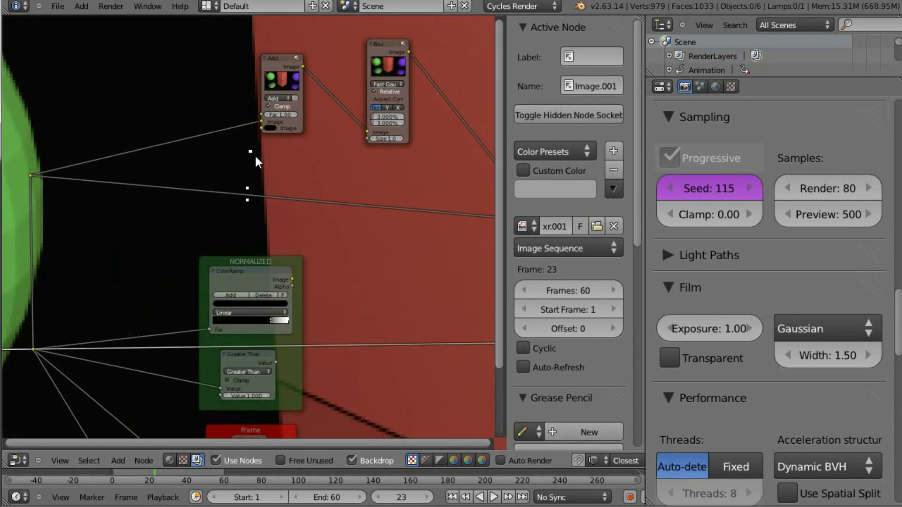
{"action": "key", "text": "v"}
{"action": "key", "text": "v"}
{"action": "key", "text": "alt+v"}
{"action": "key", "text": "alt+v"}
{"action": "key", "text": "alt+v"}
{"action": "key", "text": "alt+v"}
{"action": "key", "text": "alt+v"}
{"action": "key", "text": "alt+v"}
{"action": "middle_click_drag", "start_coordinate": [160, 139], "coordinate": [505, 320]}
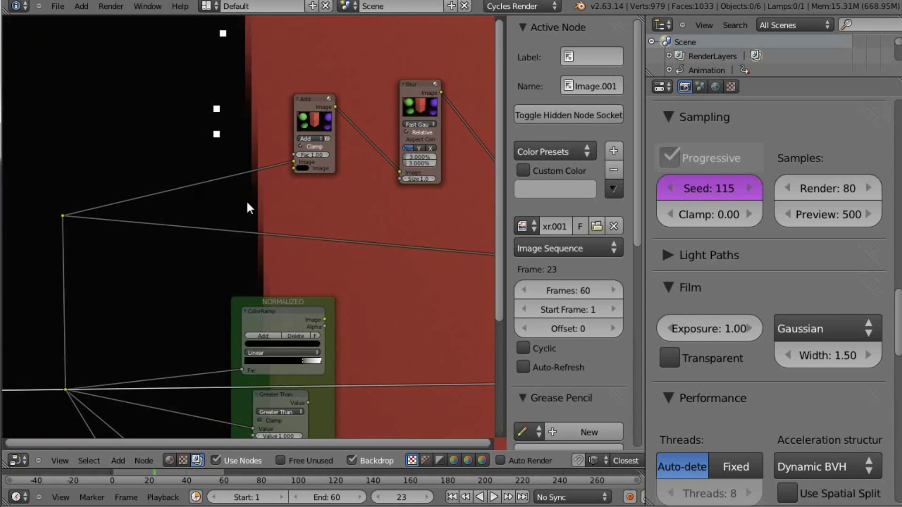
Step: Display the Viewer image in the image editor and inspect the stray white pixel on the red cube up close
{"action": "key", "text": "shift+F10"}
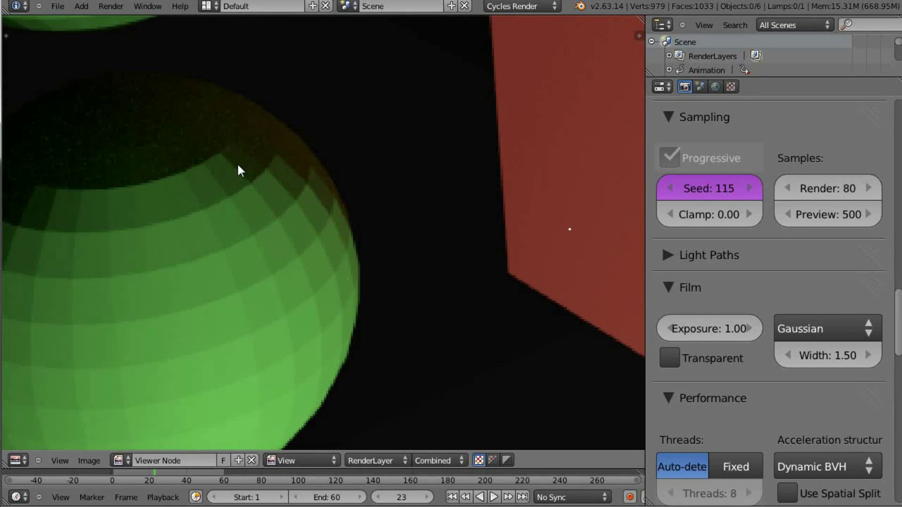
{"action": "scroll", "coordinate": [362, 150], "scroll_direction": "up", "scroll_amount": 8}
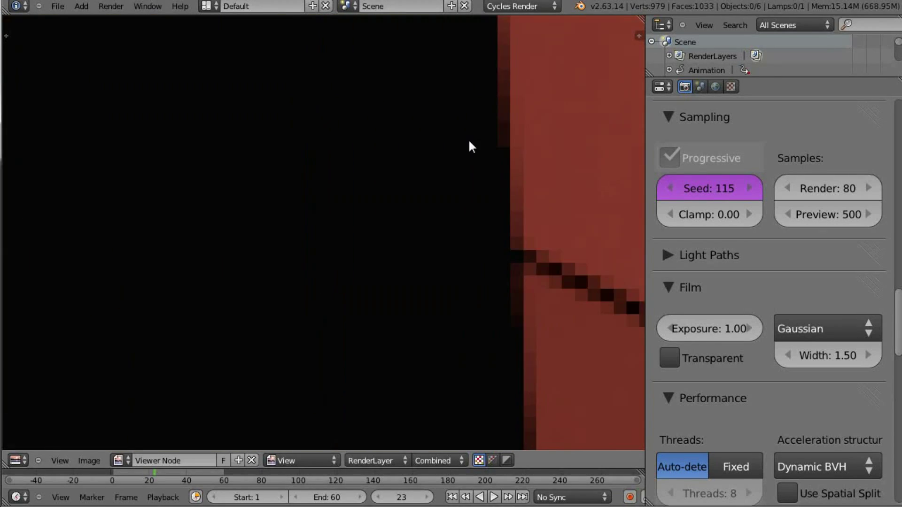
{"action": "middle_click_drag", "start_coordinate": [466, 124], "coordinate": [426, 94], "text": "ctrl"}
{"action": "middle_click_drag", "start_coordinate": [305, 263], "coordinate": [273, 342], "text": "ctrl"}
{"action": "scroll", "coordinate": [272, 343], "scroll_direction": "up", "scroll_amount": 6}
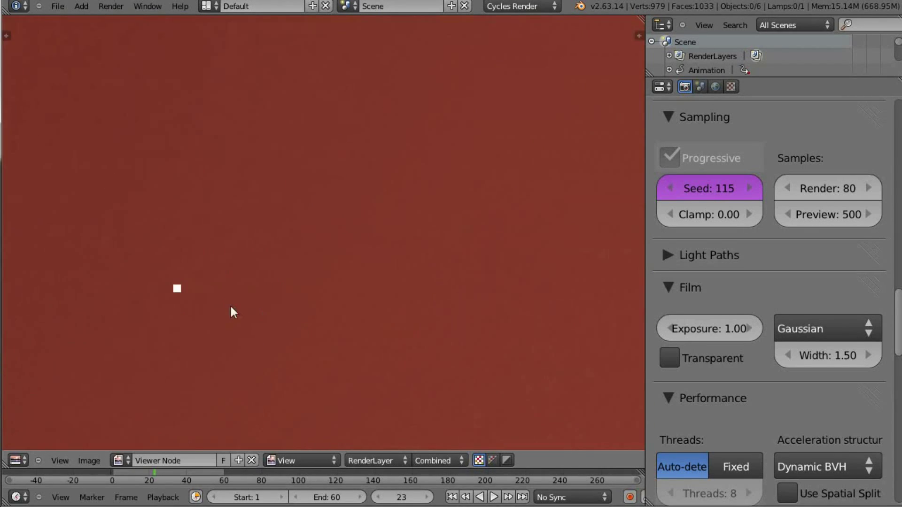
{"action": "scroll", "coordinate": [286, 218], "scroll_direction": "up", "scroll_amount": 2}
Step: Sketch grease pencil circles around the white pixel and a spot beside it, and erase them
{"action": "left_click_drag", "start_coordinate": [266, 266], "coordinate": [257, 245]}
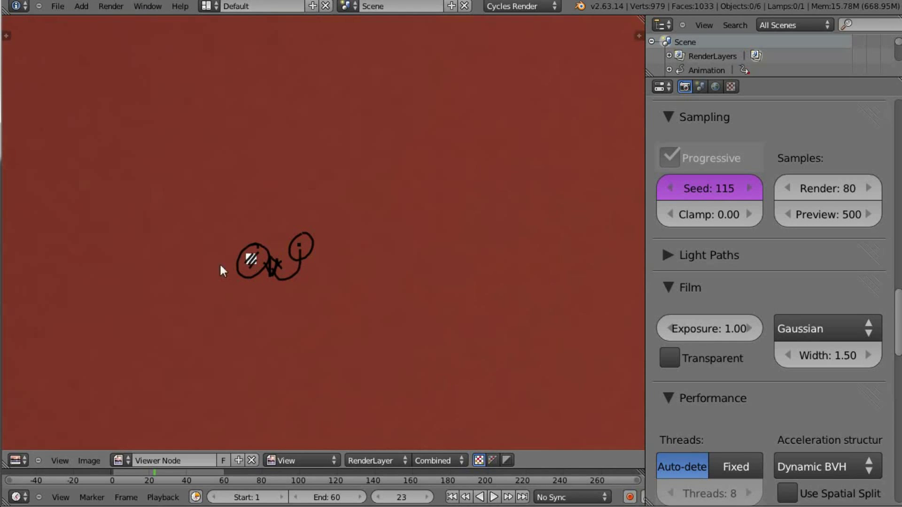
{"action": "mouse_move", "coordinate": [266, 238]}
{"action": "right_mouse_down"}
{"action": "mouse_move", "coordinate": [286, 273]}
{"action": "mouse_move", "coordinate": [275, 273]}
{"action": "right_mouse_up"}
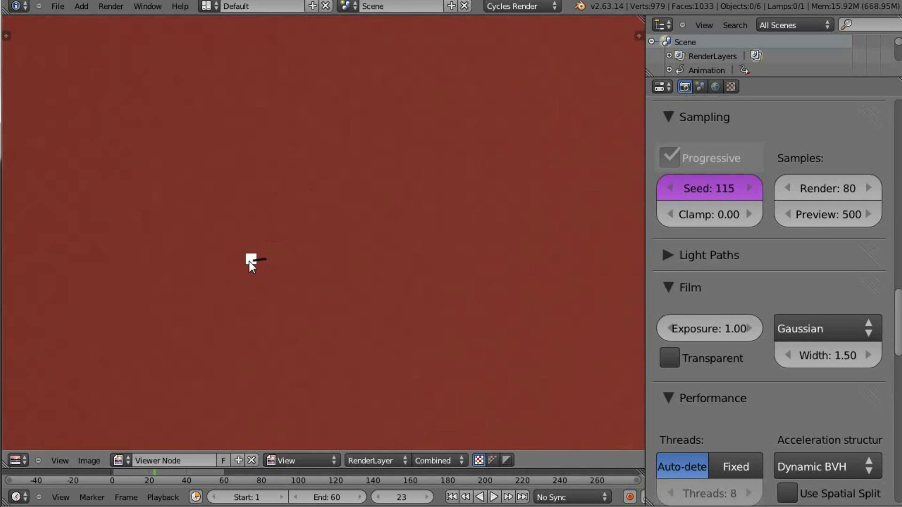
Step: Annotate the white pixel with grease pencil arrows spreading outward and small circles on its neighbouring pixels
{"action": "mouse_move", "coordinate": [243, 262]}
{"action": "left_mouse_down"}
{"action": "mouse_move", "coordinate": [234, 262]}
{"action": "mouse_move", "coordinate": [243, 253]}
{"action": "left_mouse_up"}
{"action": "mouse_move", "coordinate": [249, 249]}
{"action": "middle_mouse_down"}
{"action": "mouse_move", "coordinate": [311, 216]}
{"action": "mouse_move", "coordinate": [270, 292]}
{"action": "mouse_move", "coordinate": [239, 300]}
{"action": "mouse_move", "coordinate": [243, 289]}
{"action": "middle_mouse_up"}
{"action": "middle_click_drag", "start_coordinate": [264, 220], "coordinate": [314, 230]}
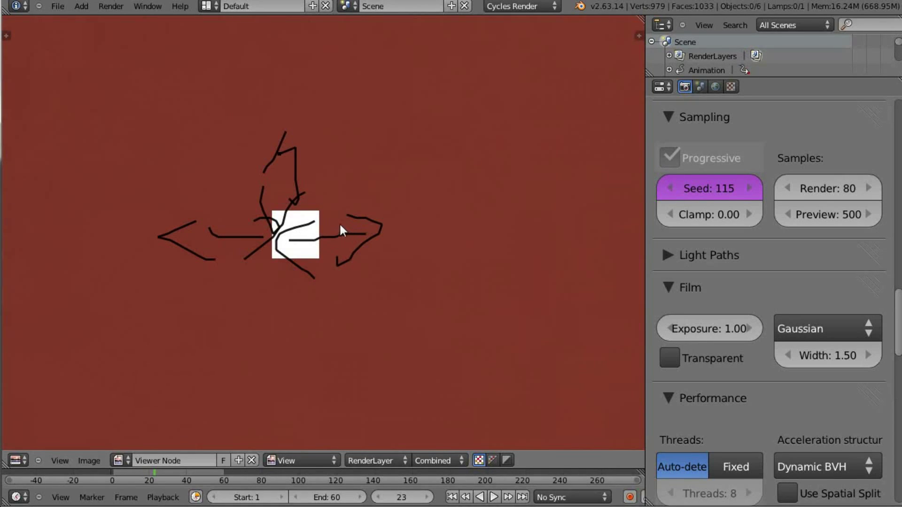
{"action": "left_click_drag", "start_coordinate": [306, 205], "coordinate": [297, 201]}
{"action": "middle_click_drag", "start_coordinate": [365, 199], "coordinate": [311, 254]}
{"action": "left_click_drag", "start_coordinate": [240, 270], "coordinate": [244, 265]}
Step: Examine how the annotated pixel sits on the red cube within the whole rendered image
{"action": "mouse_move", "coordinate": [315, 232]}
{"action": "middle_mouse_down"}
{"action": "mouse_move", "coordinate": [278, 257]}
{"action": "mouse_move", "coordinate": [274, 275]}
{"action": "mouse_move", "coordinate": [322, 232]}
{"action": "mouse_move", "coordinate": [402, 136]}
{"action": "mouse_move", "coordinate": [433, 161]}
{"action": "middle_mouse_up"}
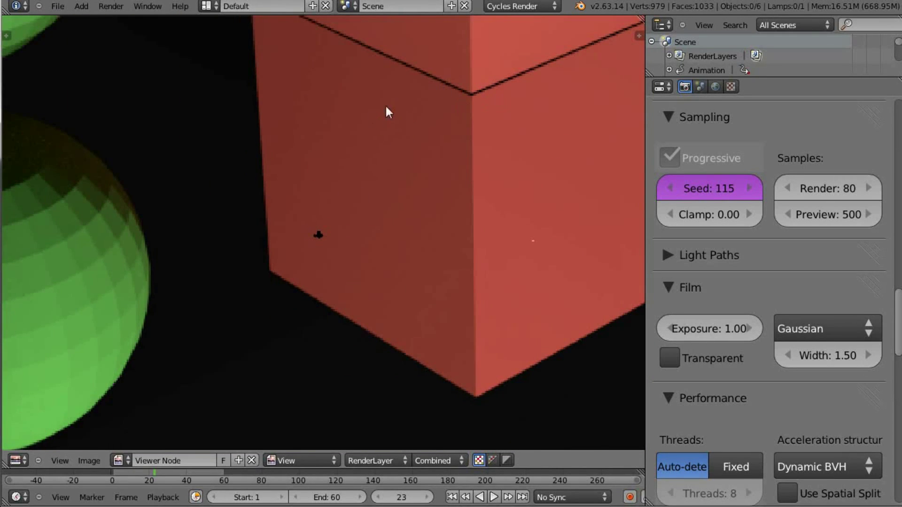
{"action": "middle_click_drag", "start_coordinate": [389, 105], "coordinate": [356, 261]}
{"action": "scroll", "coordinate": [356, 263], "scroll_direction": "down", "scroll_amount": 2}
{"action": "scroll", "coordinate": [295, 350], "scroll_direction": "up", "scroll_amount": 8}
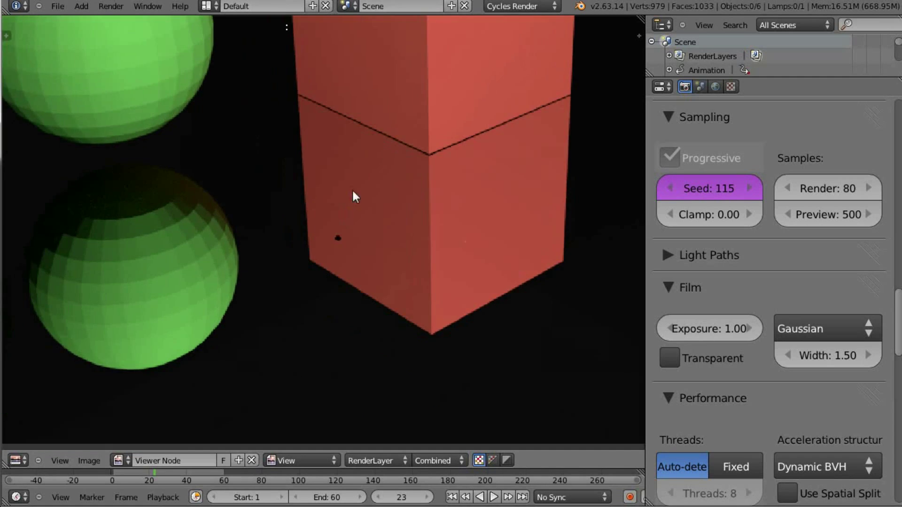
{"action": "scroll", "coordinate": [389, 197], "scroll_direction": "up", "scroll_amount": 5}
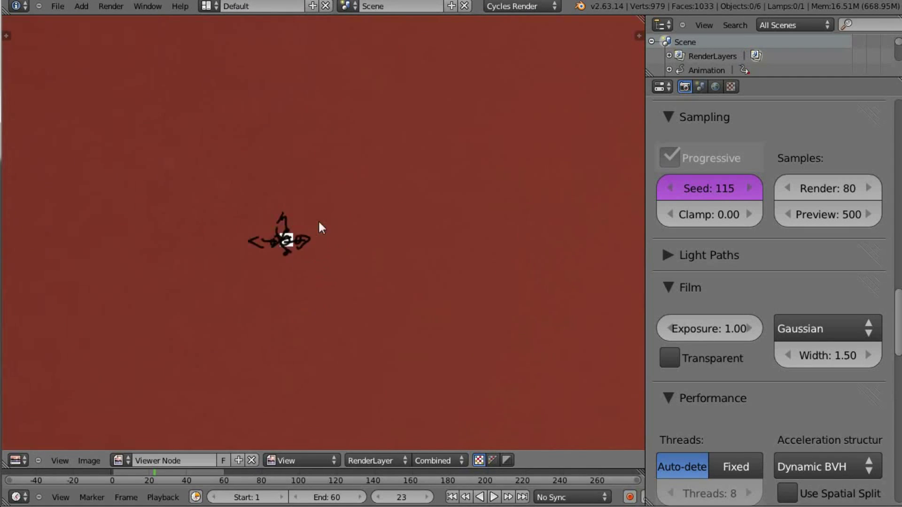
{"action": "middle_click_drag", "start_coordinate": [255, 257], "coordinate": [274, 235]}
{"action": "scroll", "coordinate": [270, 262], "scroll_direction": "up", "scroll_amount": 1}
{"action": "scroll", "coordinate": [266, 270], "scroll_direction": "down", "scroll_amount": 2}
{"action": "scroll", "coordinate": [275, 261], "scroll_direction": "down", "scroll_amount": 5}
{"action": "scroll", "coordinate": [243, 393], "scroll_direction": "up", "scroll_amount": 7}
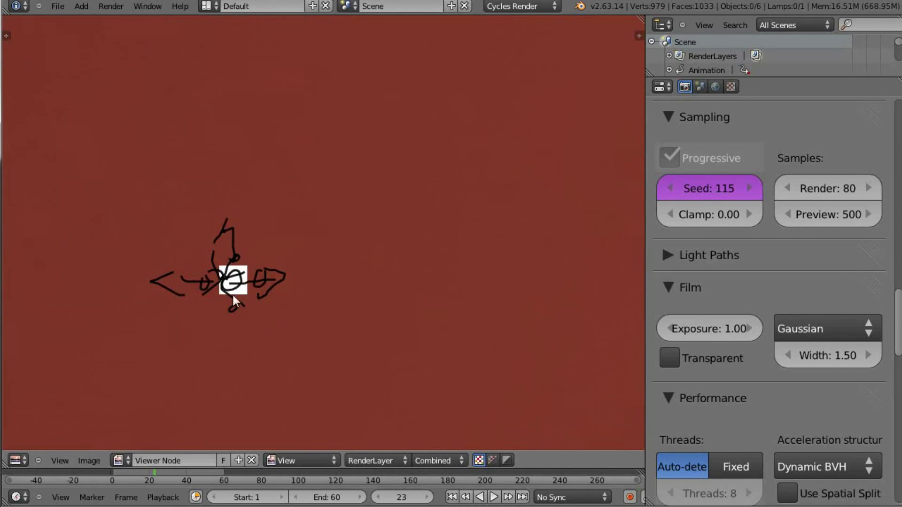
Step: Erase the grease pencil marks around the white pixel on the red cube
{"action": "middle_click_drag", "start_coordinate": [267, 218], "coordinate": [211, 305], "text": "ctrl"}
{"action": "middle_click_drag", "start_coordinate": [331, 146], "coordinate": [293, 195], "text": "ctrl"}
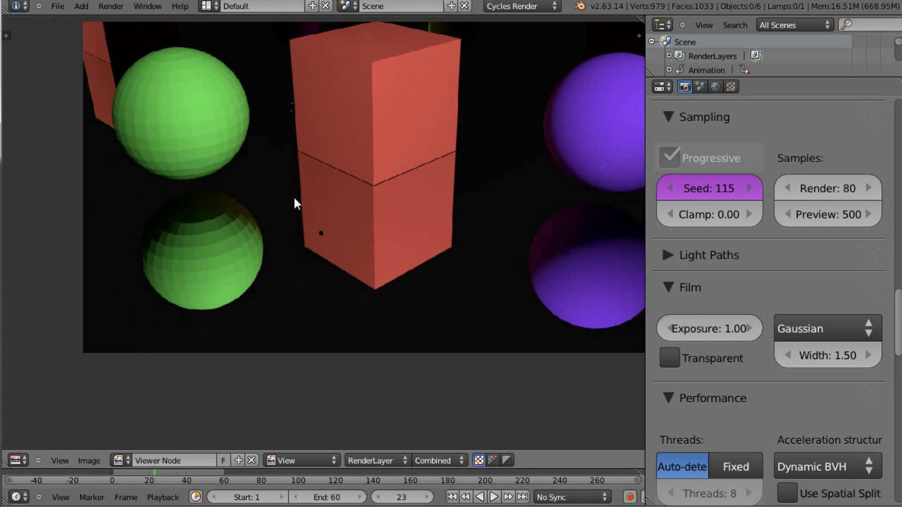
{"action": "middle_click_drag", "start_coordinate": [304, 227], "coordinate": [287, 306]}
{"action": "scroll", "coordinate": [289, 307], "scroll_direction": "up", "scroll_amount": 2}
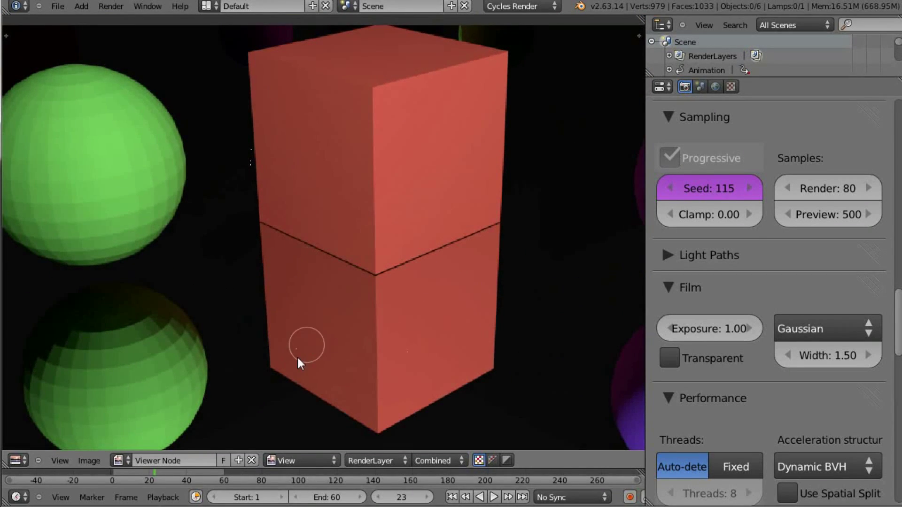
Step: Return to the compositing nodes and move the Add node up and away from the Blur node
{"action": "key", "text": "shift+F3"}
{"action": "middle_click_drag", "start_coordinate": [305, 180], "coordinate": [340, 216]}
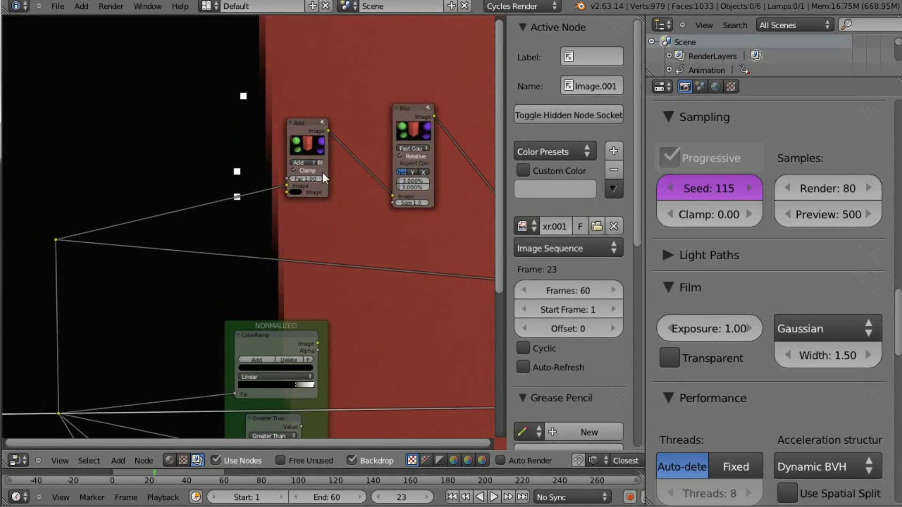
{"action": "left_click_drag", "start_coordinate": [306, 126], "coordinate": [198, 34]}
{"action": "left_click", "coordinate": [407, 109]}
Step: Locate the image sequence node feeding the tree and send it to the Viewer
{"action": "middle_click_drag", "start_coordinate": [221, 193], "coordinate": [210, 241]}
{"action": "middle_click_drag", "start_coordinate": [143, 262], "coordinate": [75, 216]}
{"action": "middle_click_drag", "start_coordinate": [33, 251], "coordinate": [282, 105]}
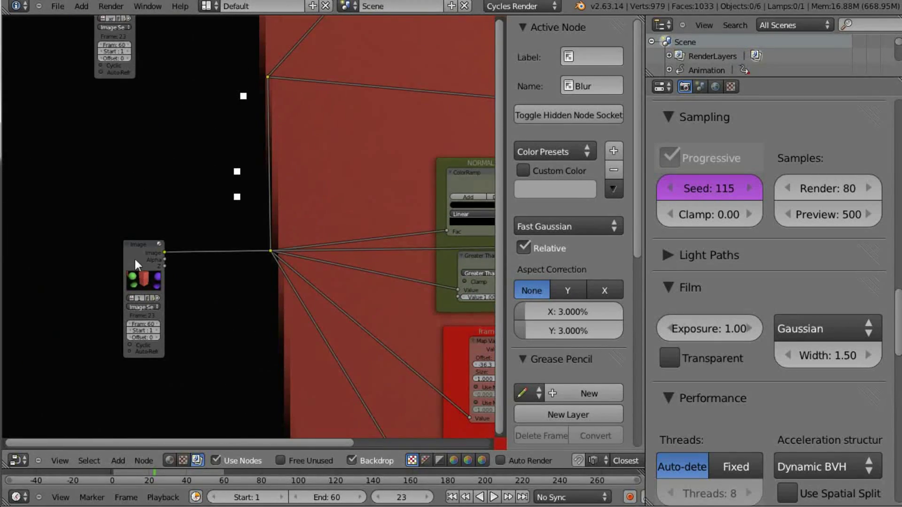
{"action": "left_click", "coordinate": [145, 249], "text": "ctrl+shift"}
{"action": "left_click", "coordinate": [142, 242], "text": "ctrl+shift"}
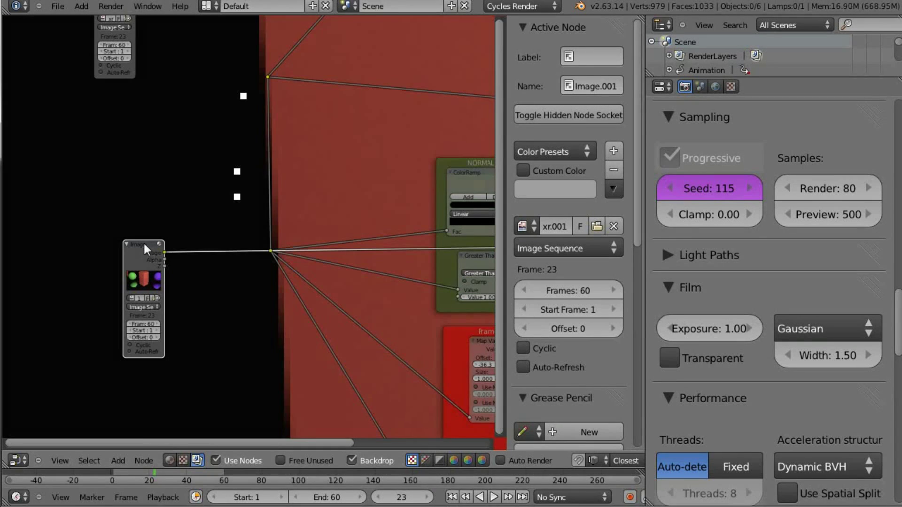
Step: Link the upper reroute point directly to the Blur node's image input, bypassing the Add node
{"action": "middle_click_drag", "start_coordinate": [269, 252], "coordinate": [166, 305]}
{"action": "middle_click_drag", "start_coordinate": [297, 192], "coordinate": [246, 241]}
{"action": "left_click", "coordinate": [110, 181]}
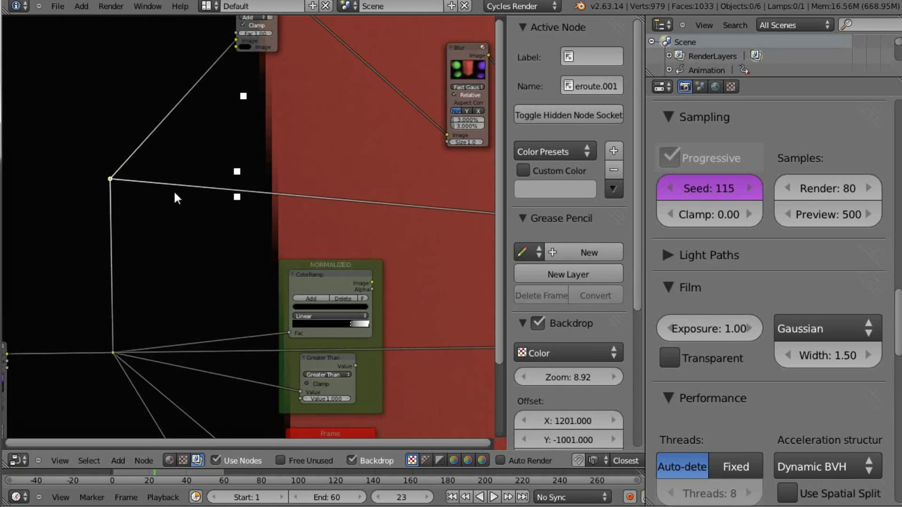
{"action": "middle_click_drag", "start_coordinate": [333, 181], "coordinate": [203, 171]}
{"action": "middle_click_drag", "start_coordinate": [367, 166], "coordinate": [342, 222]}
{"action": "left_click", "coordinate": [305, 94]}
{"action": "middle_click_drag", "start_coordinate": [276, 161], "coordinate": [347, 159]}
{"action": "left_click_drag", "start_coordinate": [27, 224], "coordinate": [364, 178]}
{"action": "middle_click_drag", "start_coordinate": [313, 195], "coordinate": [248, 230]}
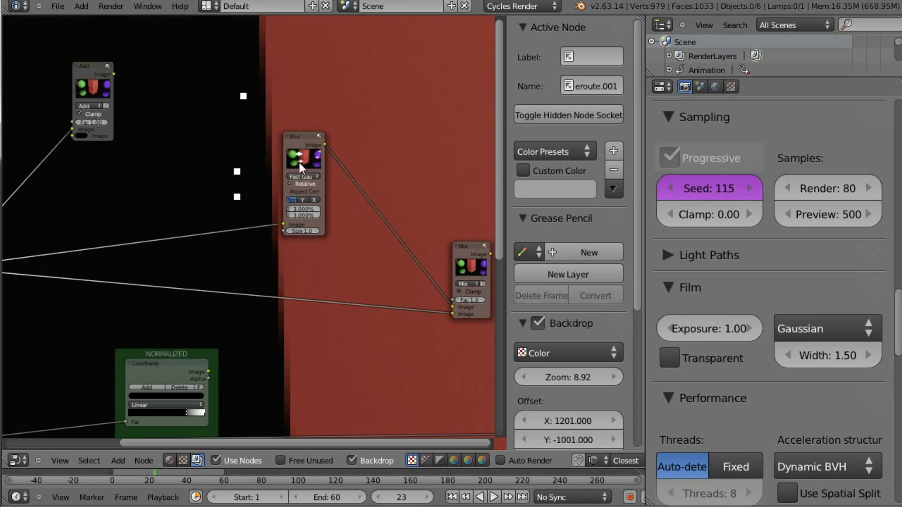
Step: Preview the Blur node through the Viewer and move the node up, clear of the glow in the backdrop
{"action": "left_click", "coordinate": [301, 162]}
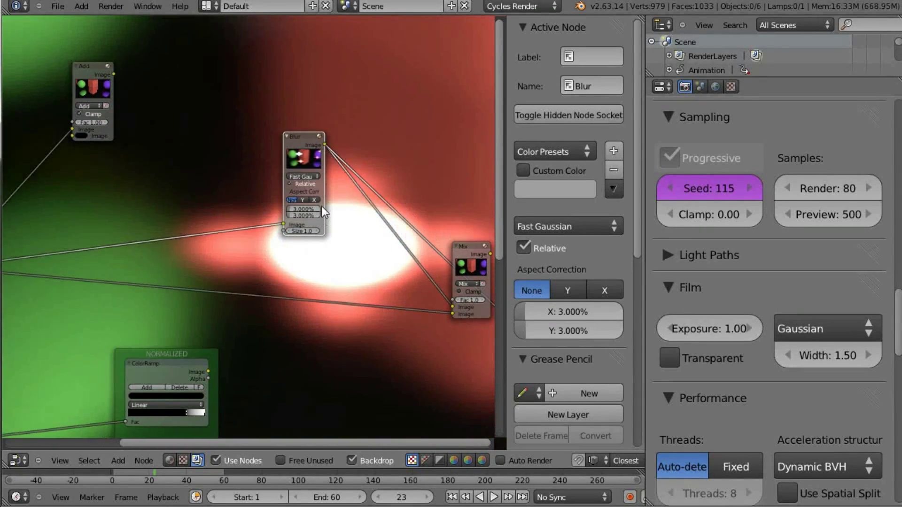
{"action": "key", "text": "g"}
{"action": "left_click", "coordinate": [264, 60]}
Step: Set the backdrop's horizontal offset to about 238.712
{"action": "middle_click_drag", "start_coordinate": [583, 306], "coordinate": [609, 119]}
{"action": "middle_click_drag", "start_coordinate": [585, 217], "coordinate": [598, 101]}
{"action": "mouse_move", "coordinate": [577, 251]}
{"action": "left_mouse_down"}
{"action": "mouse_move", "coordinate": [567, 261]}
{"action": "mouse_move", "coordinate": [582, 257]}
{"action": "left_mouse_up"}
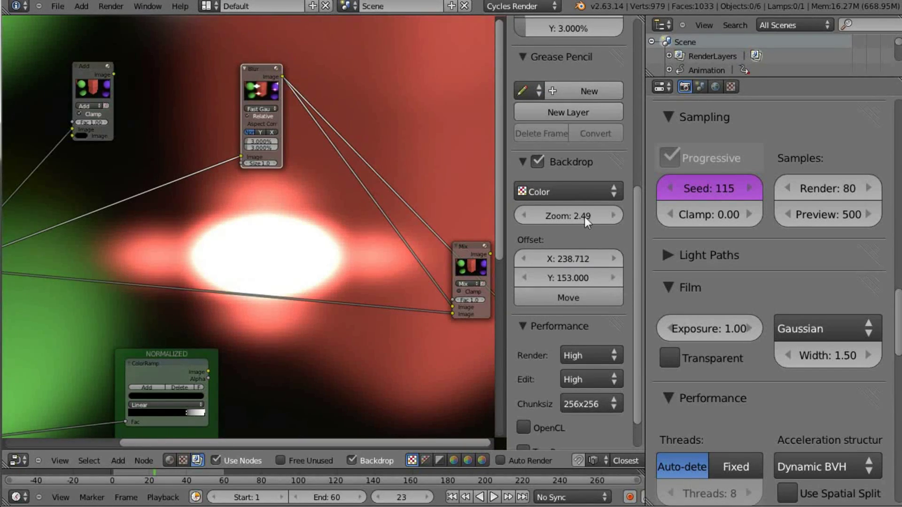
Step: Set the Blur node's relative size to 2.450% in X and 4.927% in Y
{"action": "scroll", "coordinate": [585, 216], "scroll_direction": "up", "scroll_amount": 9}
{"action": "left_click_drag", "start_coordinate": [569, 207], "coordinate": [552, 210]}
{"action": "left_click_drag", "start_coordinate": [571, 205], "coordinate": [566, 205]}
{"action": "mouse_move", "coordinate": [571, 217]}
{"action": "left_mouse_down"}
{"action": "mouse_move", "coordinate": [562, 218]}
{"action": "mouse_move", "coordinate": [563, 205]}
{"action": "mouse_move", "coordinate": [560, 224]}
{"action": "mouse_move", "coordinate": [577, 202]}
{"action": "mouse_move", "coordinate": [571, 208]}
{"action": "mouse_move", "coordinate": [584, 208]}
{"action": "left_mouse_up"}
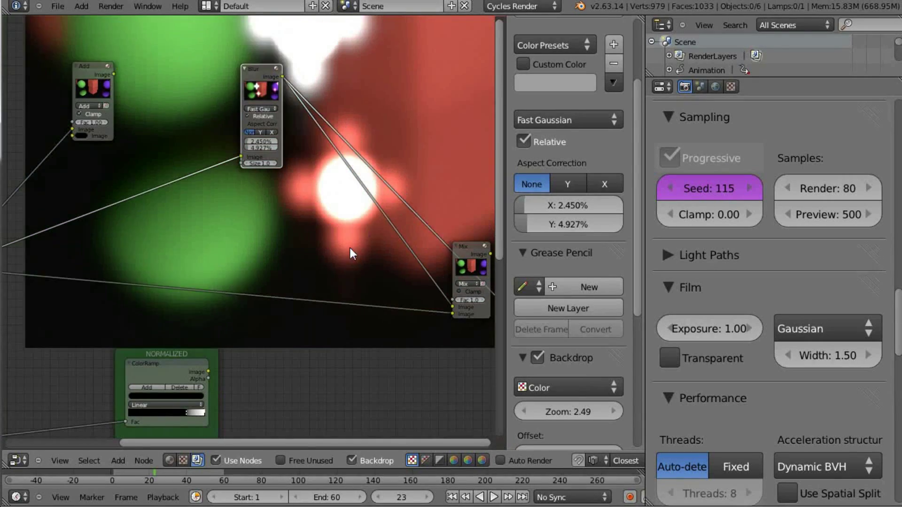
Step: Examine the glow that the unclamped fireflies leave around the green sphere and red cube in the blurred backdrop
{"action": "middle_click_drag", "start_coordinate": [370, 204], "coordinate": [334, 260], "text": "alt"}
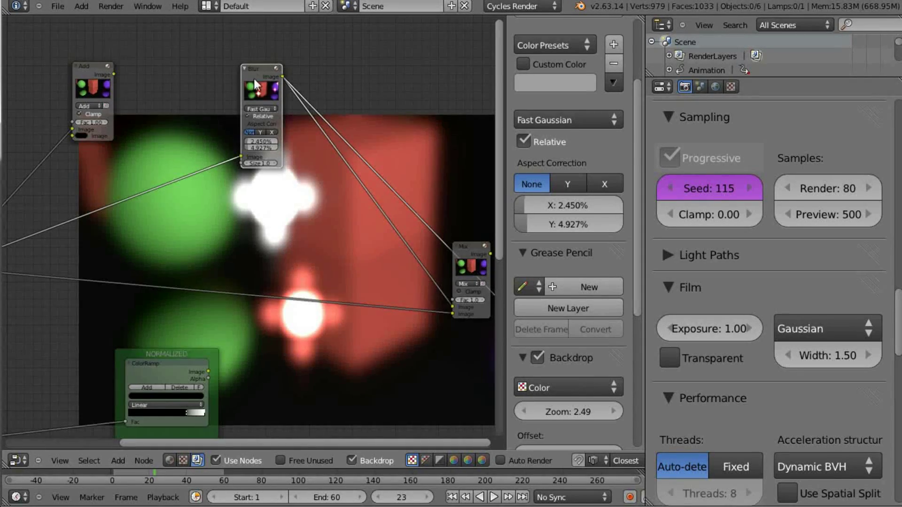
{"action": "middle_click_drag", "start_coordinate": [254, 78], "coordinate": [261, 98]}
{"action": "middle_click_drag", "start_coordinate": [320, 187], "coordinate": [252, 176]}
{"action": "mouse_move", "coordinate": [253, 190]}
{"action": "middle_mouse_down"}
{"action": "mouse_move", "coordinate": [261, 216]}
{"action": "mouse_move", "coordinate": [261, 170]}
{"action": "mouse_move", "coordinate": [246, 140]}
{"action": "mouse_move", "coordinate": [259, 177]}
{"action": "middle_mouse_up"}
{"action": "middle_click_drag", "start_coordinate": [256, 189], "coordinate": [267, 227], "text": "alt"}
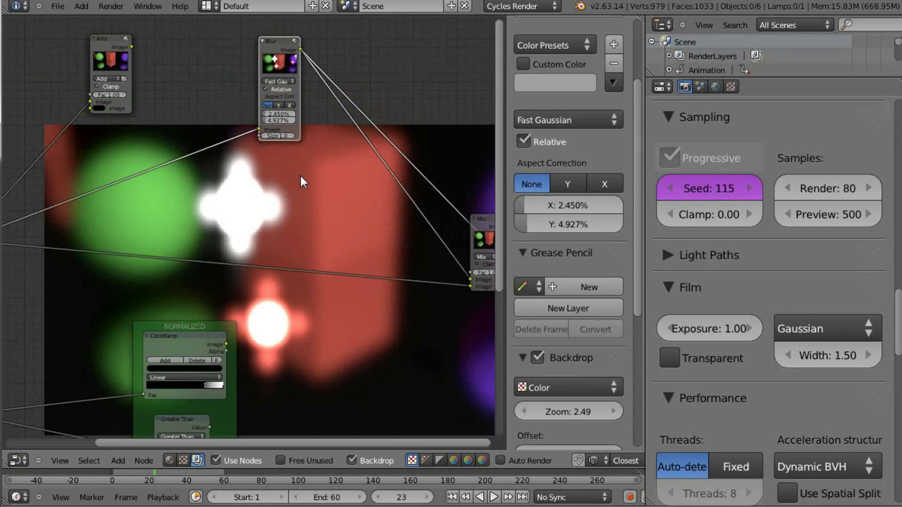
{"action": "middle_click_drag", "start_coordinate": [337, 114], "coordinate": [365, 127]}
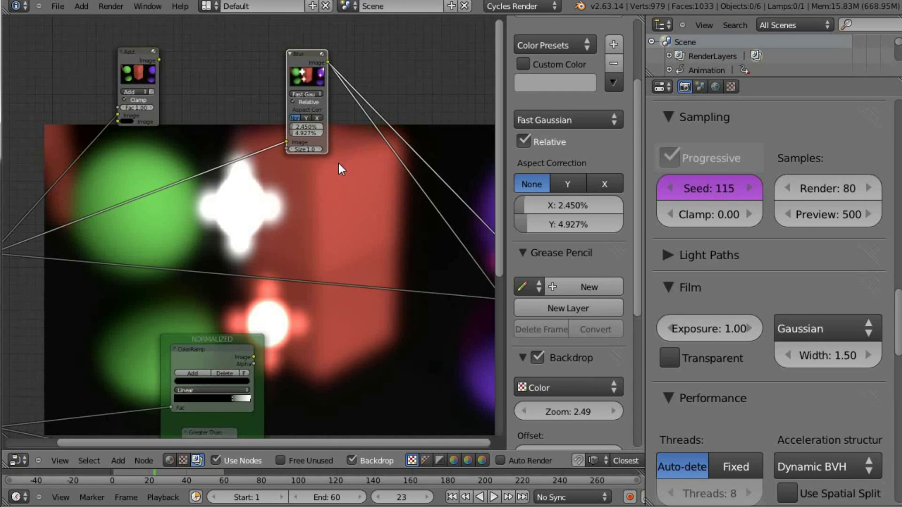
Step: Check the program version on the splash screen and dismiss it
{"action": "left_click", "coordinate": [579, 5]}
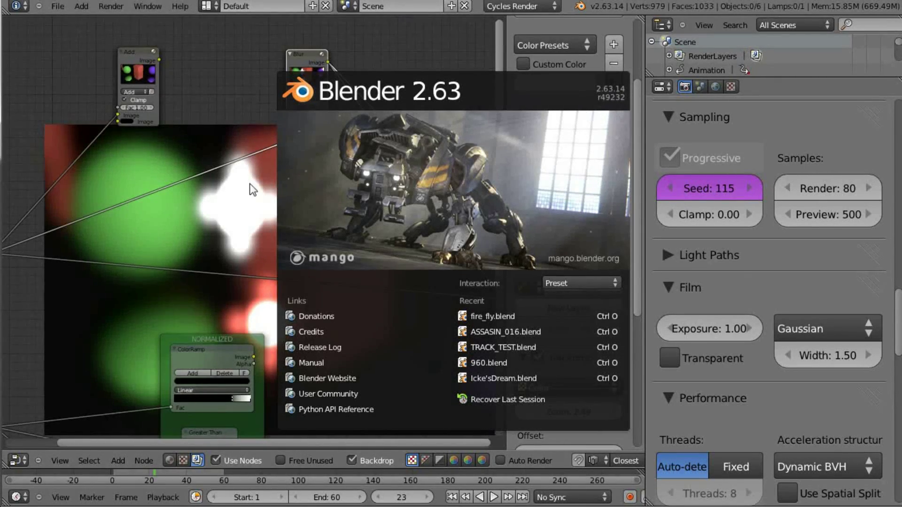
{"action": "left_click", "coordinate": [208, 211]}
{"action": "middle_click_drag", "start_coordinate": [219, 185], "coordinate": [299, 275]}
{"action": "middle_click_drag", "start_coordinate": [223, 241], "coordinate": [265, 159], "text": "alt"}
{"action": "scroll", "coordinate": [264, 159], "scroll_direction": "down", "scroll_amount": 4}
{"action": "scroll", "coordinate": [264, 142], "scroll_direction": "up", "scroll_amount": 6}
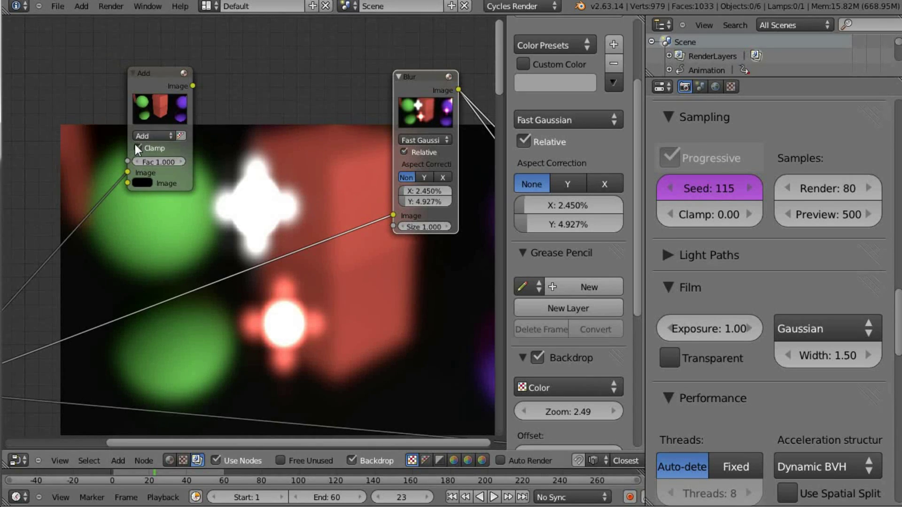
{"action": "left_click_drag", "start_coordinate": [162, 75], "coordinate": [168, 75]}
{"action": "key", "text": "shift+a"}
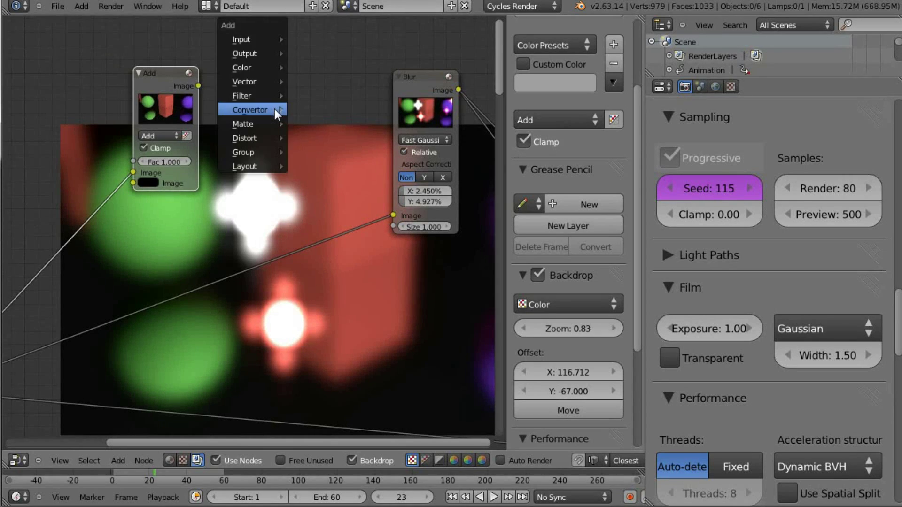
{"action": "mouse_move", "coordinate": [267, 67]}
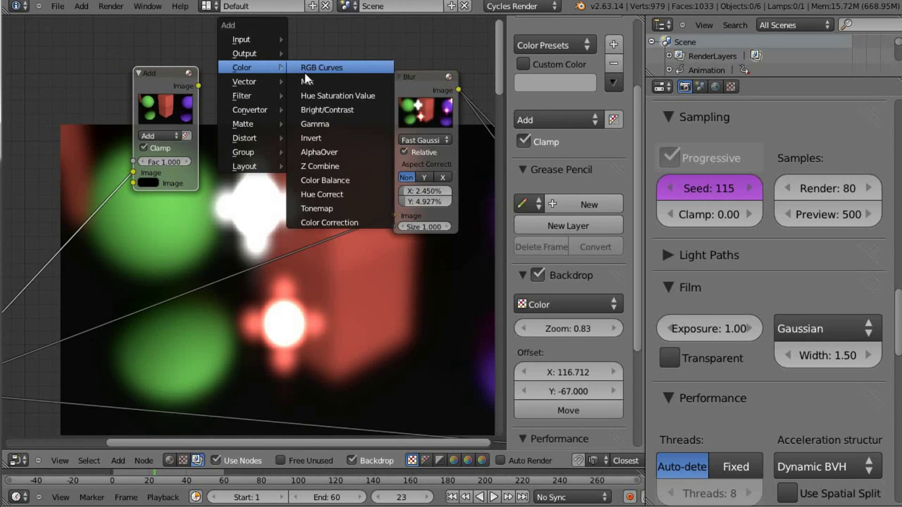
{"action": "left_click", "coordinate": [314, 79]}
{"action": "left_click", "coordinate": [264, 73]}
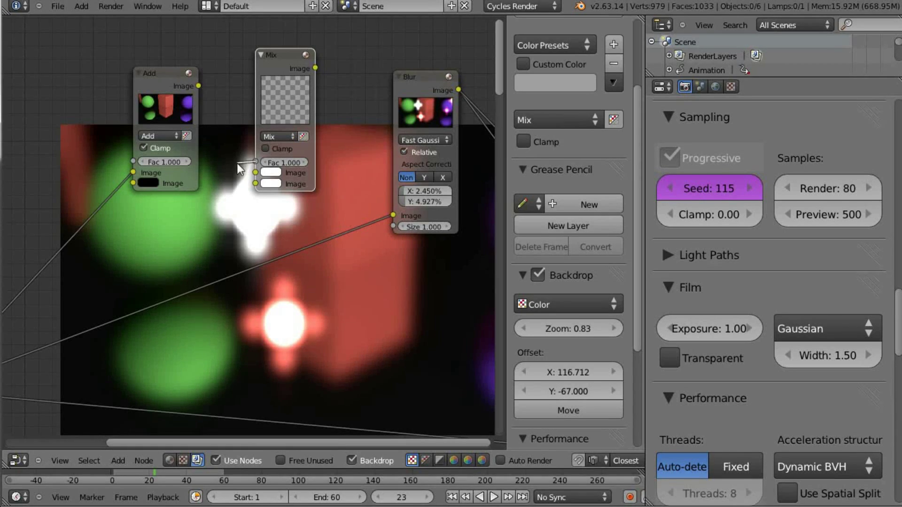
{"action": "key", "text": "x"}
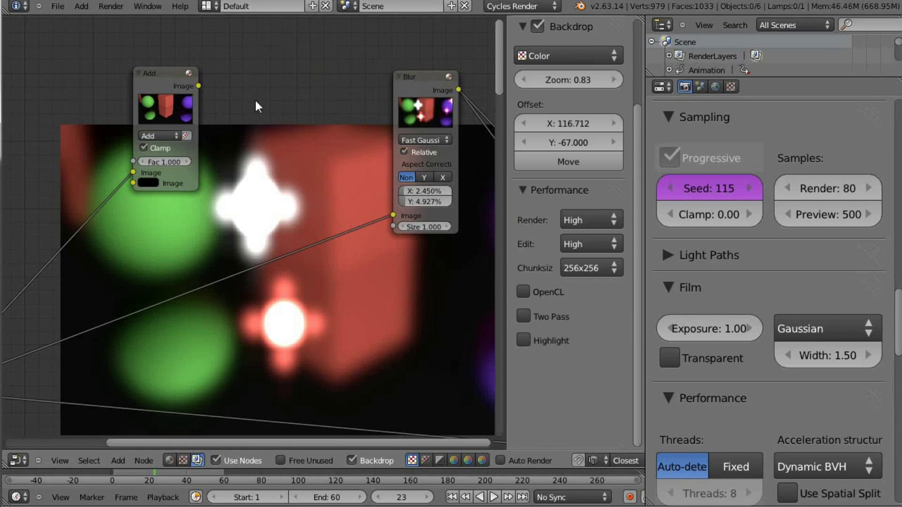
Step: Check the Add node's blend type and the RGB values of its second image input's colour
{"action": "middle_click_drag", "start_coordinate": [296, 175], "coordinate": [321, 169]}
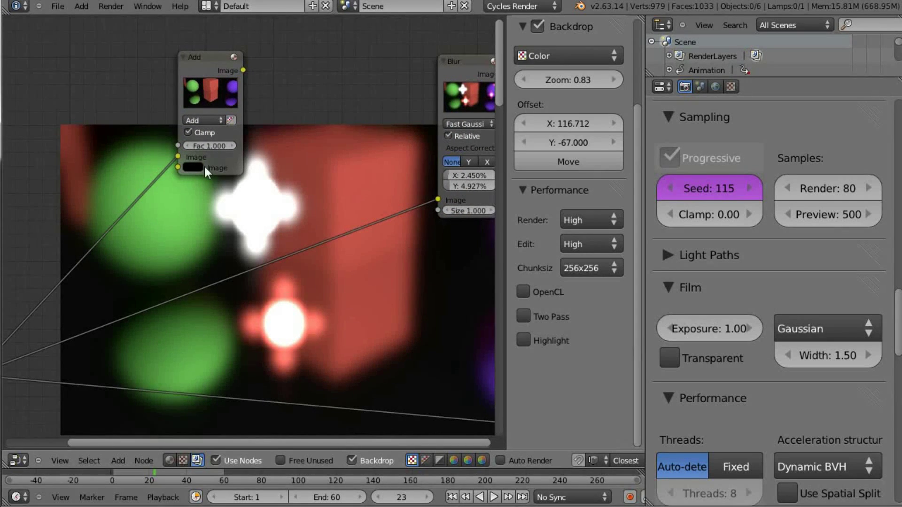
{"action": "middle_click_drag", "start_coordinate": [204, 165], "coordinate": [174, 170]}
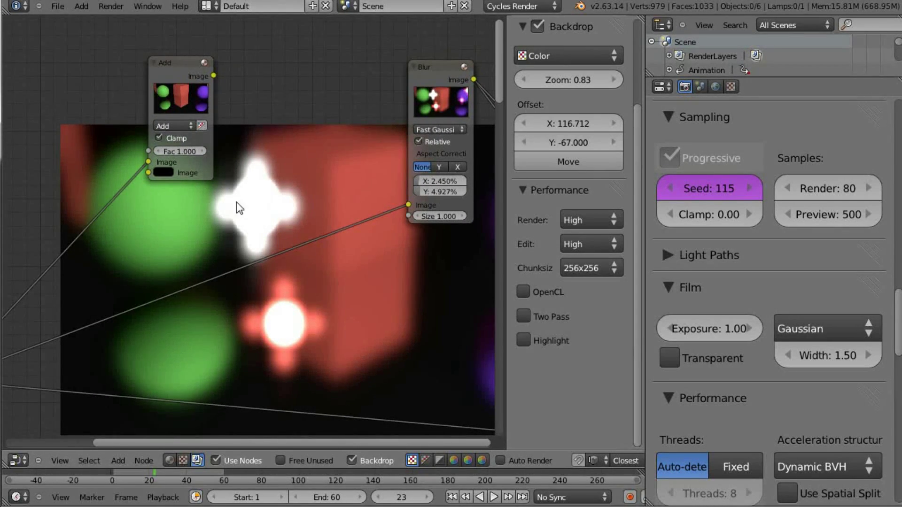
{"action": "middle_click_drag", "start_coordinate": [173, 249], "coordinate": [175, 244]}
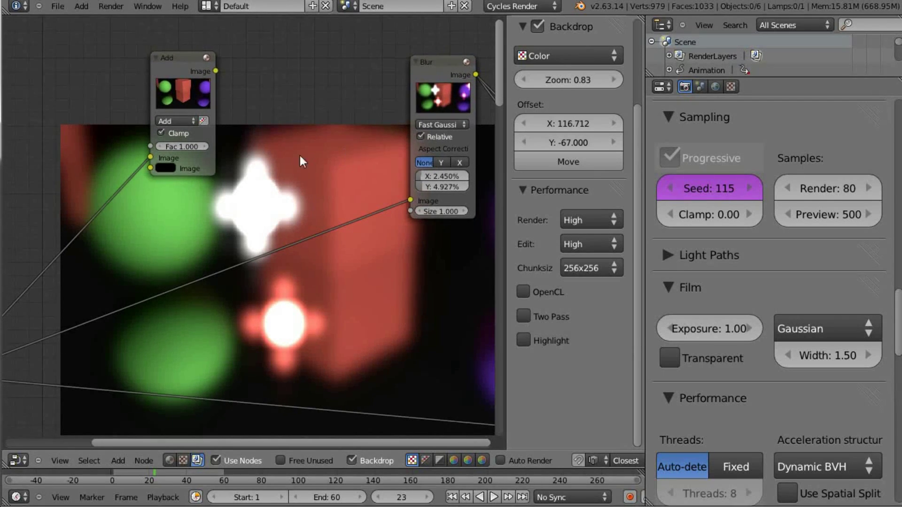
{"action": "left_click", "coordinate": [167, 84]}
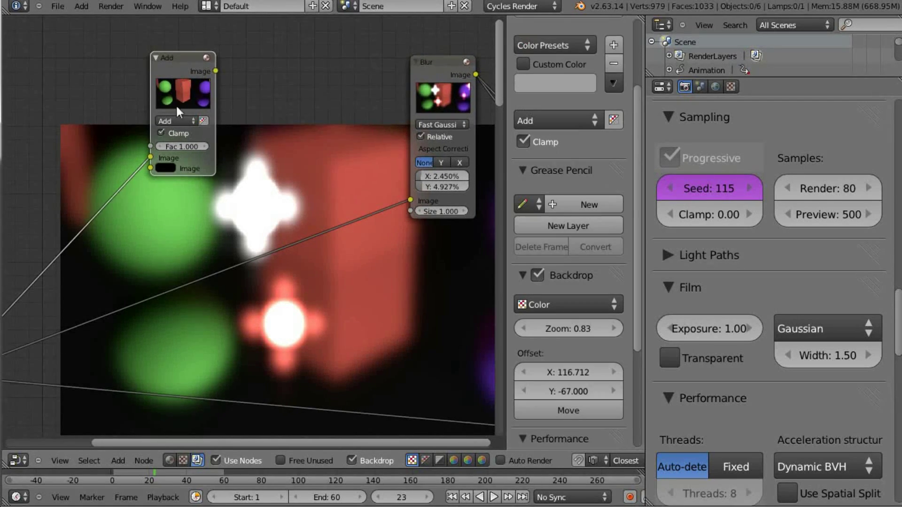
{"action": "left_click", "coordinate": [179, 121]}
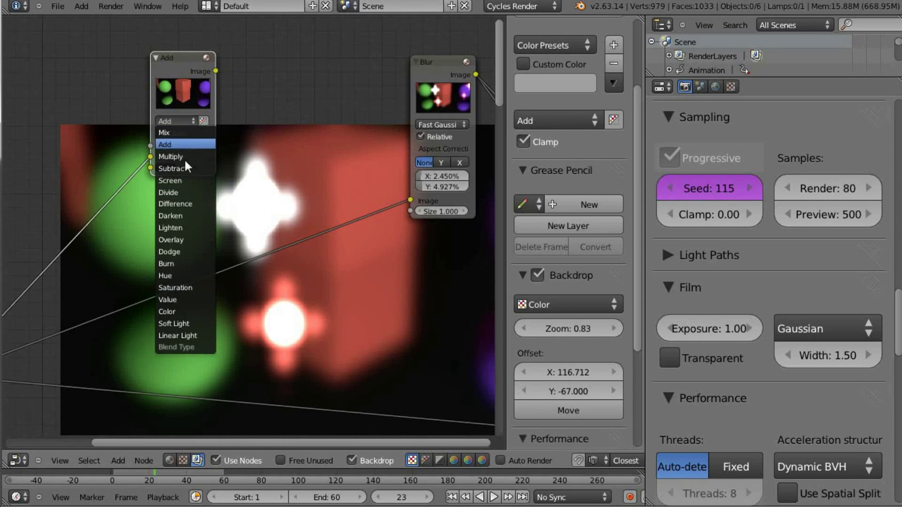
{"action": "left_click", "coordinate": [184, 143]}
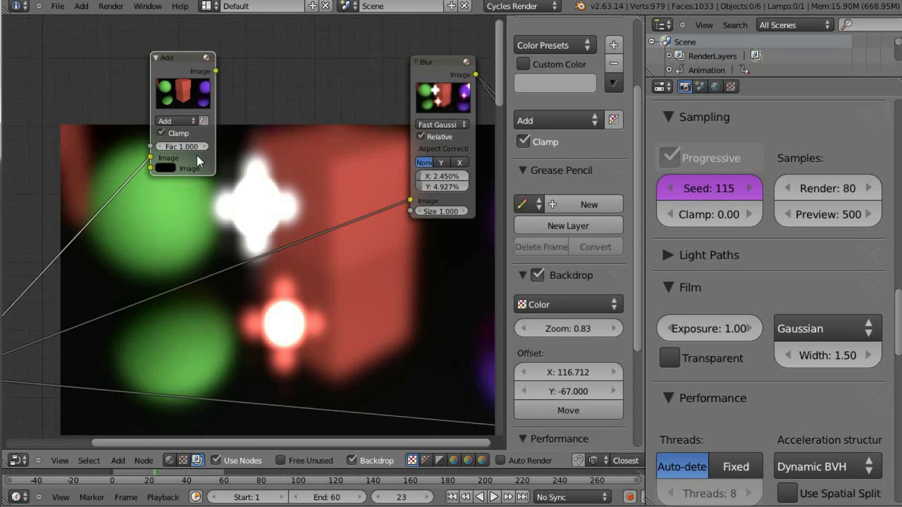
{"action": "left_click", "coordinate": [174, 168]}
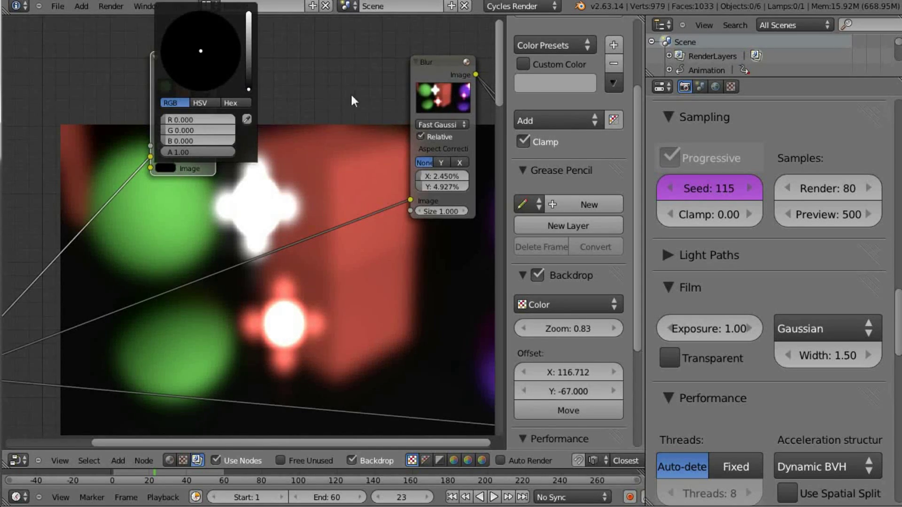
Step: Link the clamped Add node's image output to the Blur node's image input
{"action": "left_click_drag", "start_coordinate": [242, 78], "coordinate": [411, 201]}
{"action": "key", "text": "Home"}
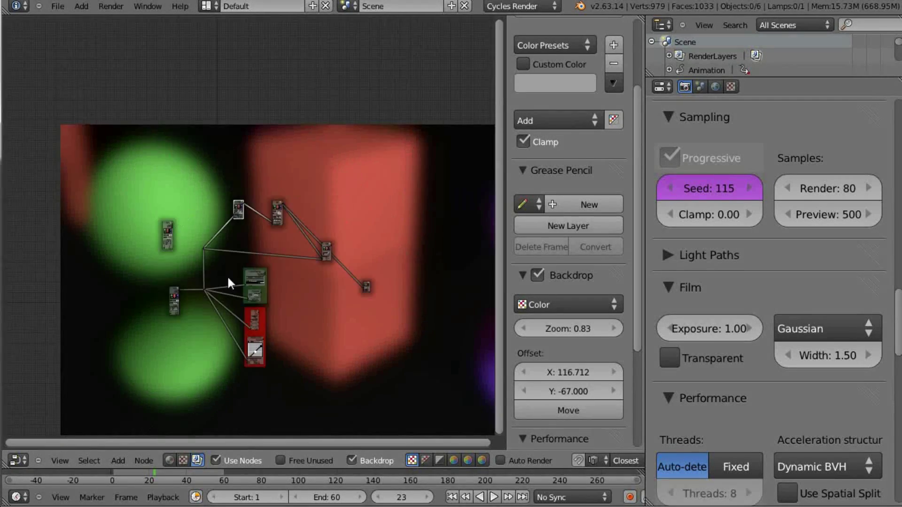
{"action": "scroll", "coordinate": [292, 202], "scroll_direction": "up", "scroll_amount": 10}
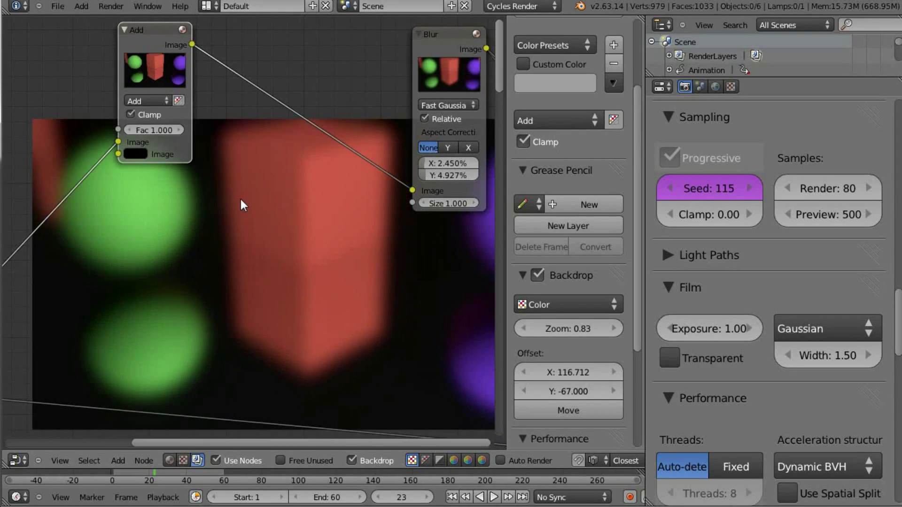
{"action": "key", "text": "alt+v"}
{"action": "key", "text": "alt+v"}
{"action": "key", "text": "alt+v"}
{"action": "middle_click_drag", "start_coordinate": [228, 199], "coordinate": [311, 77], "text": "alt"}
{"action": "mouse_move", "coordinate": [371, 253]}
{"action": "middle_mouse_down", "text": "alt"}
{"action": "mouse_move", "coordinate": [292, 168]}
{"action": "mouse_move", "coordinate": [204, 263]}
{"action": "middle_mouse_up", "text": "alt"}
{"action": "mouse_move", "coordinate": [320, 230]}
{"action": "middle_mouse_down", "text": "alt"}
{"action": "mouse_move", "coordinate": [287, 294]}
{"action": "mouse_move", "coordinate": [264, 258]}
{"action": "mouse_move", "coordinate": [297, 199]}
{"action": "mouse_move", "coordinate": [298, 256]}
{"action": "mouse_move", "coordinate": [252, 254]}
{"action": "mouse_move", "coordinate": [264, 249]}
{"action": "mouse_move", "coordinate": [218, 275]}
{"action": "mouse_move", "coordinate": [179, 277]}
{"action": "mouse_move", "coordinate": [343, 255]}
{"action": "mouse_move", "coordinate": [280, 227]}
{"action": "middle_mouse_up", "text": "alt"}
Step: Rearrange the Add, Blur and Mix nodes, bringing the Mix node closer to the Blur node
{"action": "left_click_drag", "start_coordinate": [449, 35], "coordinate": [416, 36]}
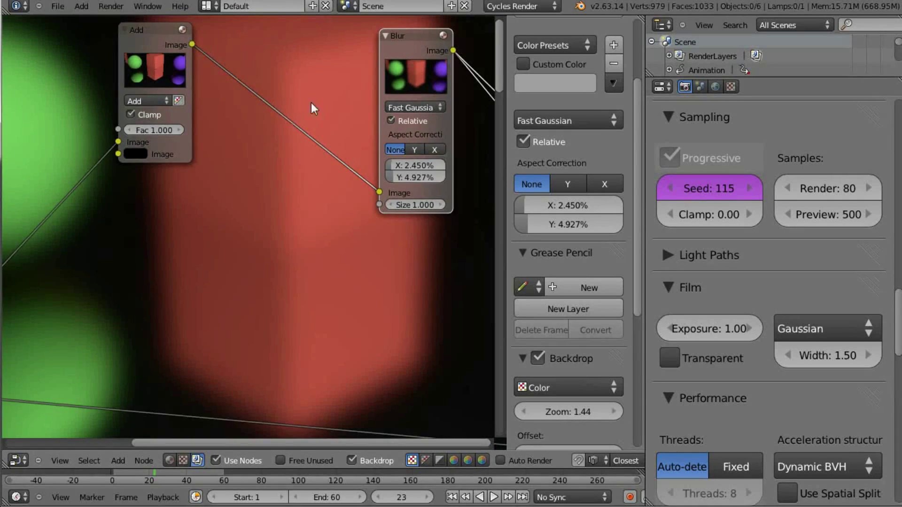
{"action": "middle_click_drag", "start_coordinate": [287, 104], "coordinate": [313, 132]}
{"action": "left_click_drag", "start_coordinate": [175, 67], "coordinate": [177, 90]}
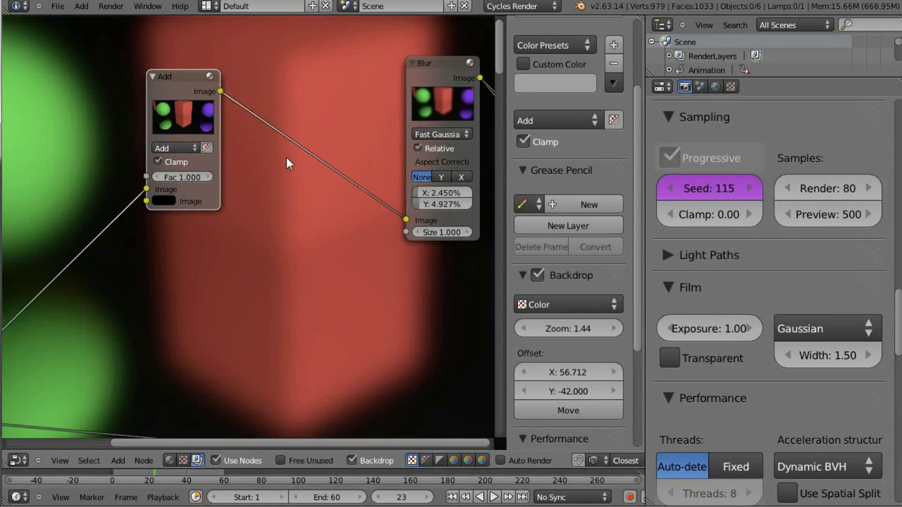
{"action": "scroll", "coordinate": [263, 176], "scroll_direction": "down", "scroll_amount": 8}
{"action": "middle_click_drag", "start_coordinate": [273, 179], "coordinate": [200, 131]}
{"action": "middle_click_drag", "start_coordinate": [263, 164], "coordinate": [210, 150]}
{"action": "left_click_drag", "start_coordinate": [391, 229], "coordinate": [345, 243]}
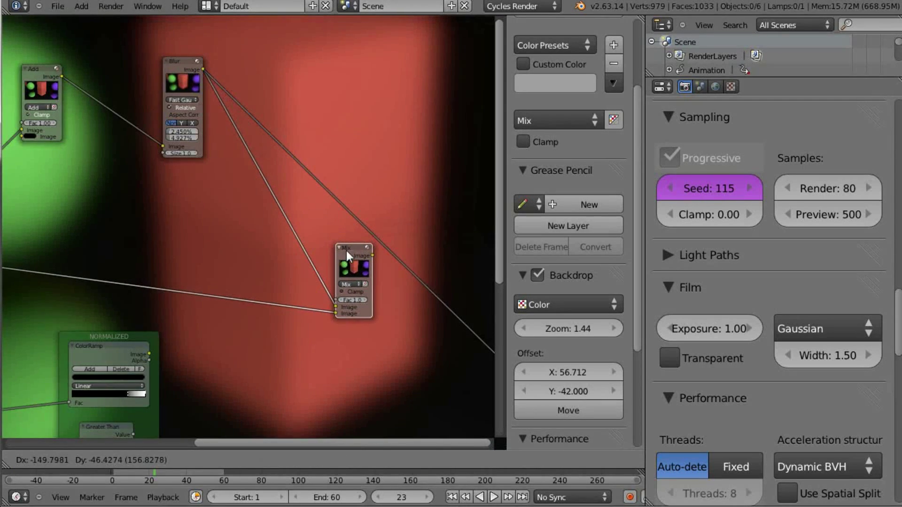
{"action": "middle_click_drag", "start_coordinate": [355, 237], "coordinate": [362, 206]}
{"action": "middle_click_drag", "start_coordinate": [354, 255], "coordinate": [303, 241]}
{"action": "middle_click_drag", "start_coordinate": [303, 241], "coordinate": [337, 249]}
{"action": "left_click_drag", "start_coordinate": [155, 42], "coordinate": [156, 63]}
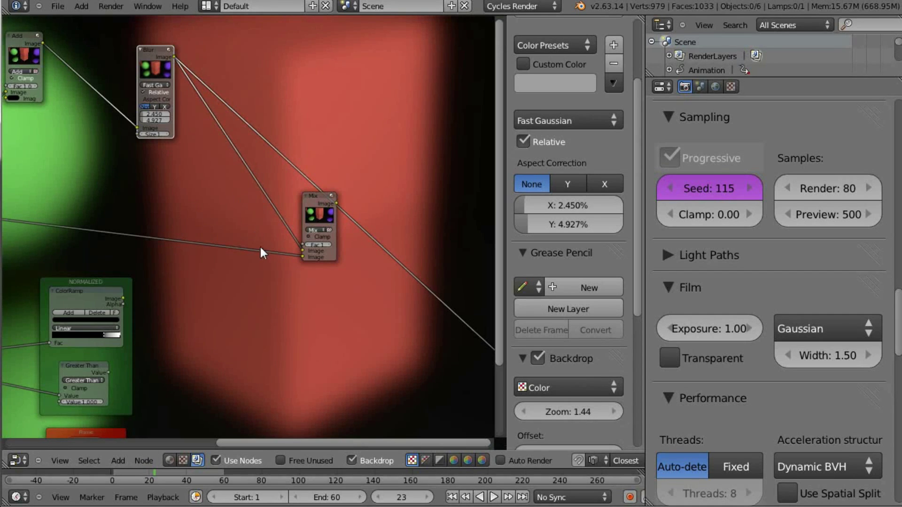
Step: Add a Viewer node and insert it on the link running into the Mix node's second image input
{"action": "key", "text": "shift+a"}
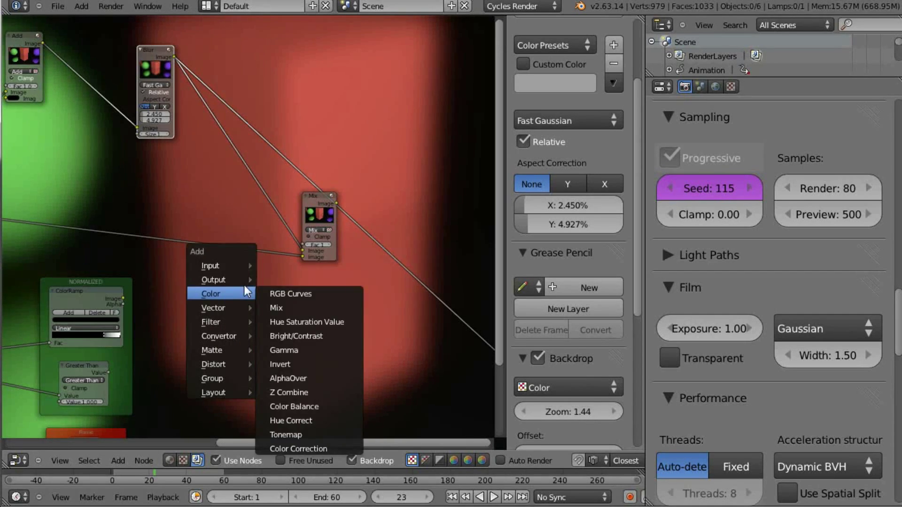
{"action": "mouse_move", "coordinate": [238, 277]}
{"action": "left_click", "coordinate": [282, 292]}
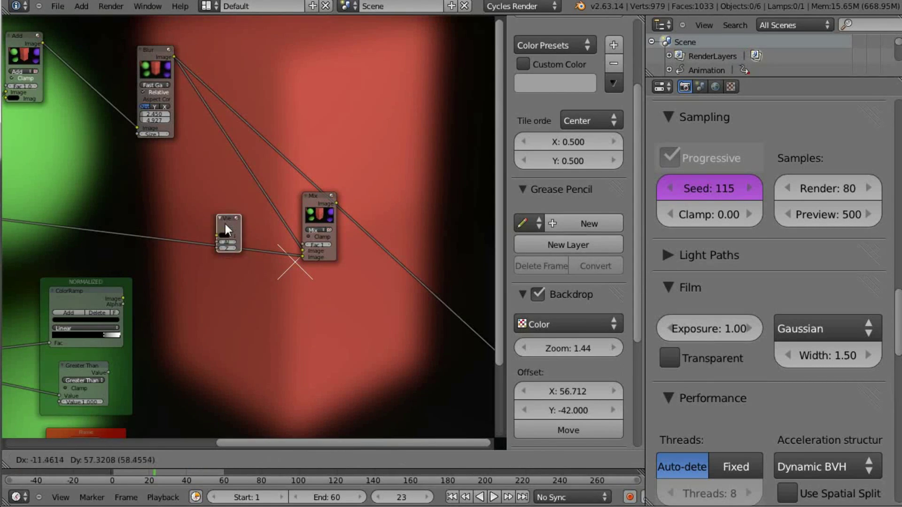
{"action": "left_click", "coordinate": [236, 277]}
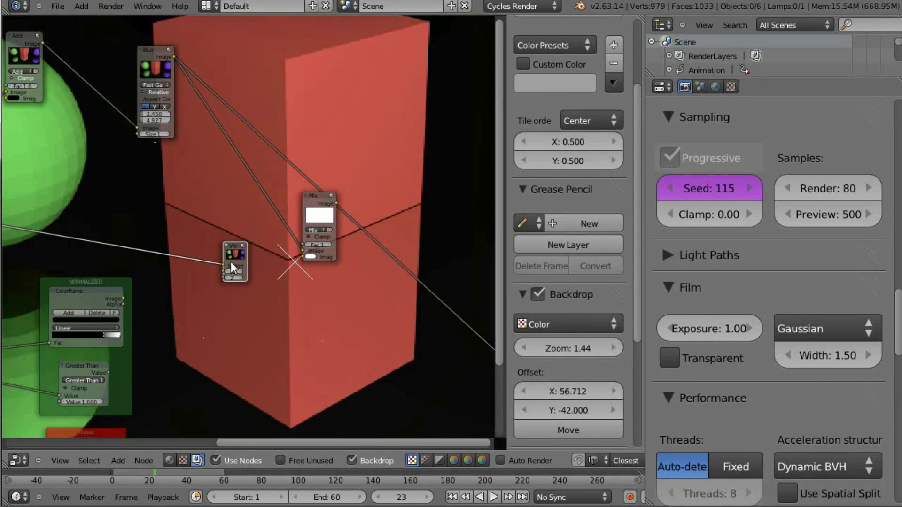
Step: Examine the firefly pixels on the red cube closely in the unblurred backdrop
{"action": "middle_click_drag", "start_coordinate": [202, 324], "coordinate": [258, 270]}
{"action": "key", "text": "alt+v"}
{"action": "key", "text": "alt+v"}
{"action": "key", "text": "alt+v"}
{"action": "key", "text": "alt+v"}
{"action": "key", "text": "alt+v"}
{"action": "key", "text": "alt+v"}
{"action": "key", "text": "alt+v"}
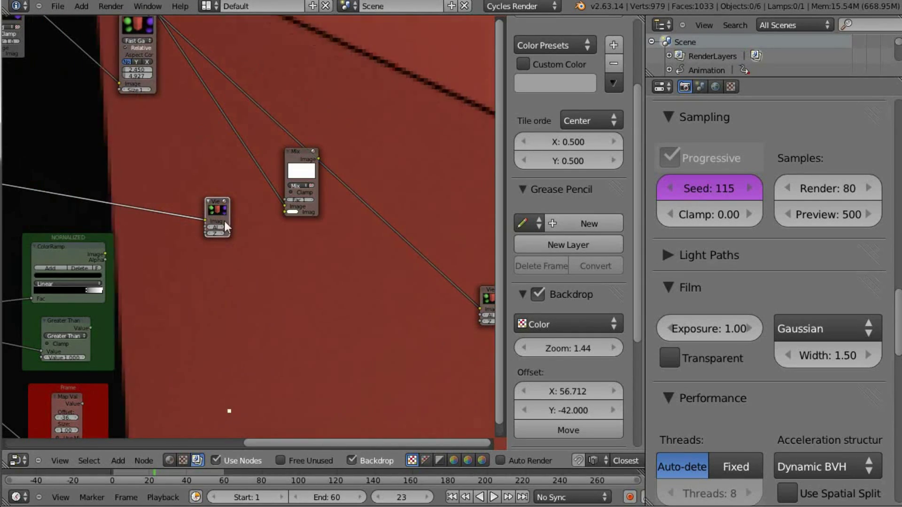
Step: Relink the Blur output to the Mix node's first image input and shift the Mix node toward the NORMALIZED frame
{"action": "left_click_drag", "start_coordinate": [231, 216], "coordinate": [277, 259]}
{"action": "left_click", "coordinate": [294, 159]}
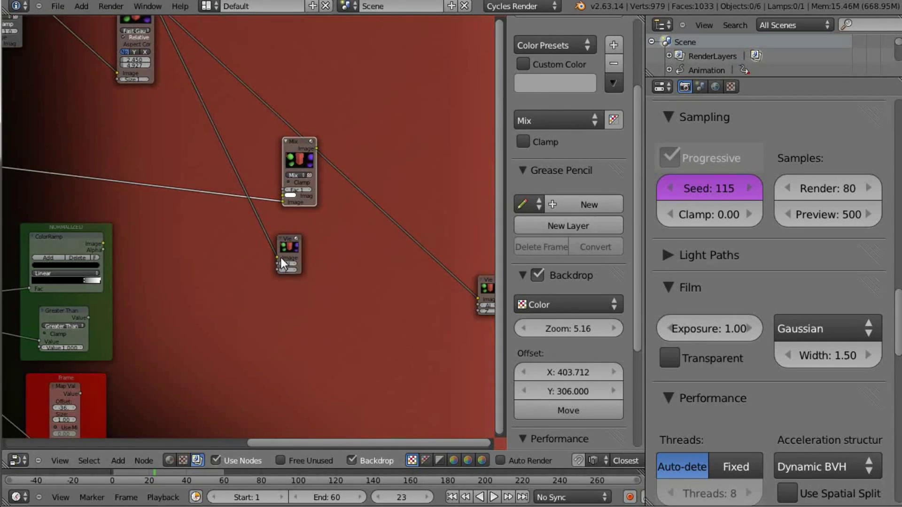
{"action": "left_click_drag", "start_coordinate": [277, 256], "coordinate": [283, 191]}
{"action": "scroll", "coordinate": [294, 190], "scroll_direction": "down", "scroll_amount": 4}
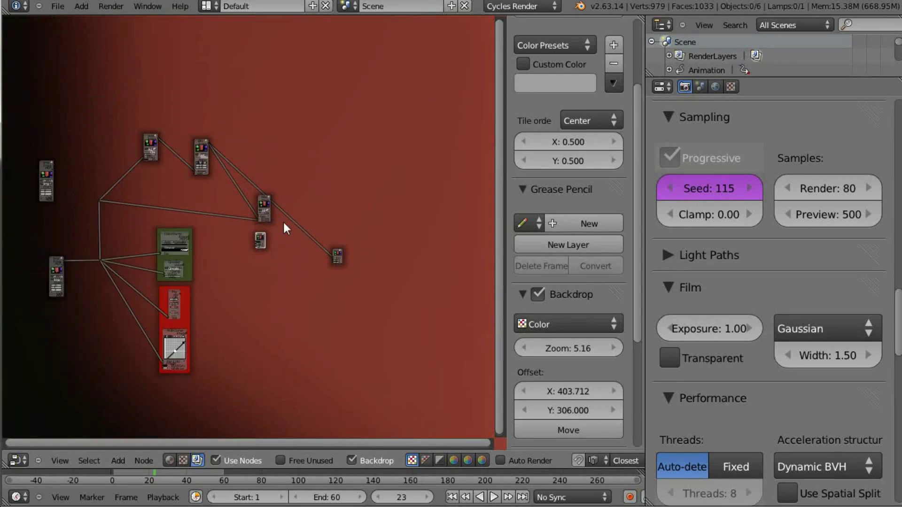
{"action": "scroll", "coordinate": [309, 154], "scroll_direction": "up", "scroll_amount": 9}
{"action": "scroll", "coordinate": [291, 235], "scroll_direction": "down", "scroll_amount": 4}
{"action": "scroll", "coordinate": [319, 133], "scroll_direction": "up", "scroll_amount": 2}
{"action": "left_click_drag", "start_coordinate": [319, 134], "coordinate": [245, 179]}
Step: Link the NORMALIZED frame's ColorRamp image output to the Mix node's factor and flip the color ramp
{"action": "middle_click_drag", "start_coordinate": [188, 221], "coordinate": [351, 114]}
{"action": "scroll", "coordinate": [320, 136], "scroll_direction": "down", "scroll_amount": 2}
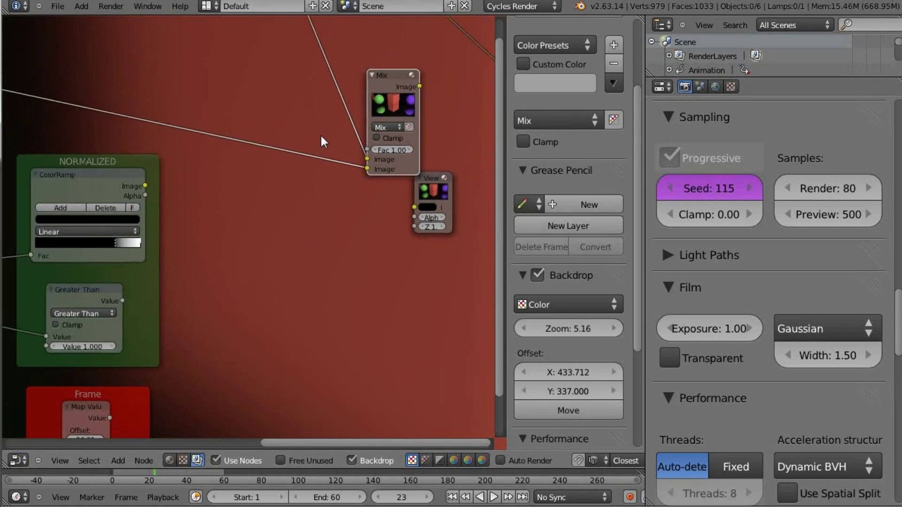
{"action": "middle_click_drag", "start_coordinate": [118, 199], "coordinate": [125, 193]}
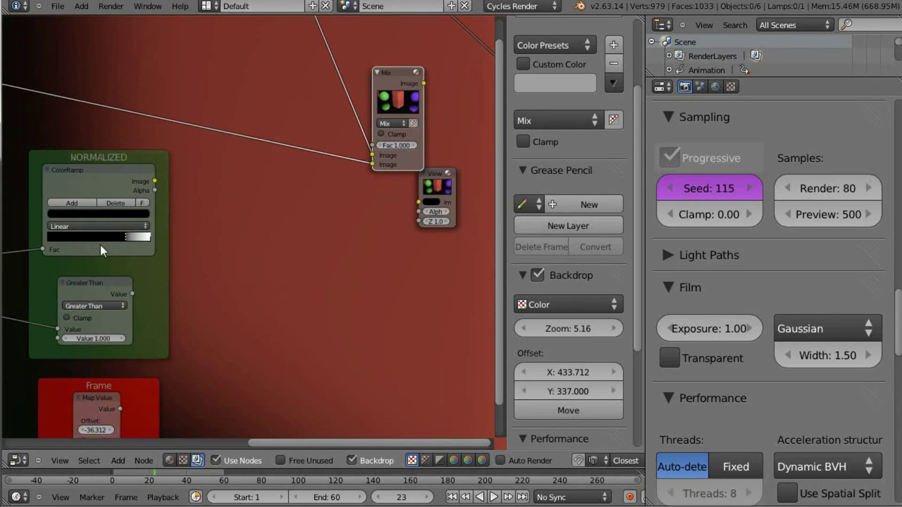
{"action": "left_click_drag", "start_coordinate": [155, 181], "coordinate": [373, 146]}
{"action": "middle_click_drag", "start_coordinate": [282, 212], "coordinate": [257, 207]}
{"action": "mouse_move", "coordinate": [258, 206]}
{"action": "middle_mouse_down", "text": "ctrl"}
{"action": "mouse_move", "coordinate": [255, 224]}
{"action": "mouse_move", "coordinate": [263, 214]}
{"action": "middle_mouse_up", "text": "ctrl"}
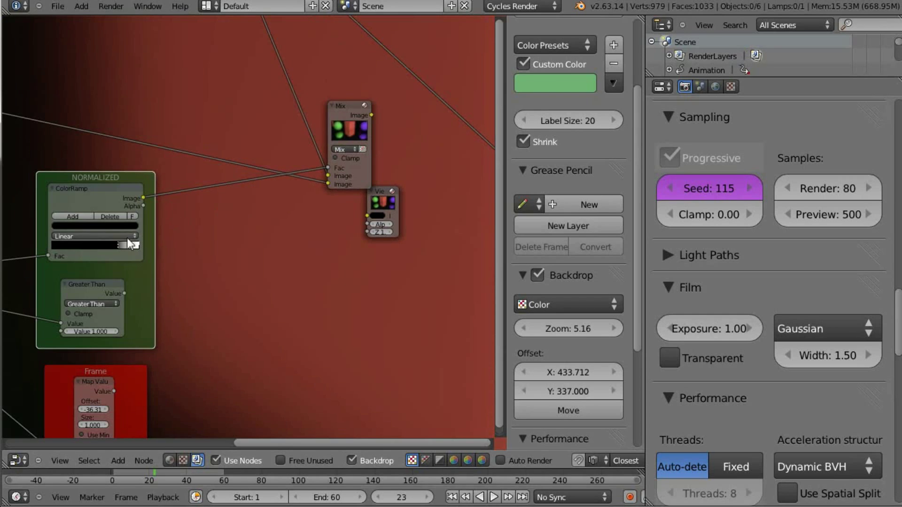
{"action": "left_click", "coordinate": [133, 216]}
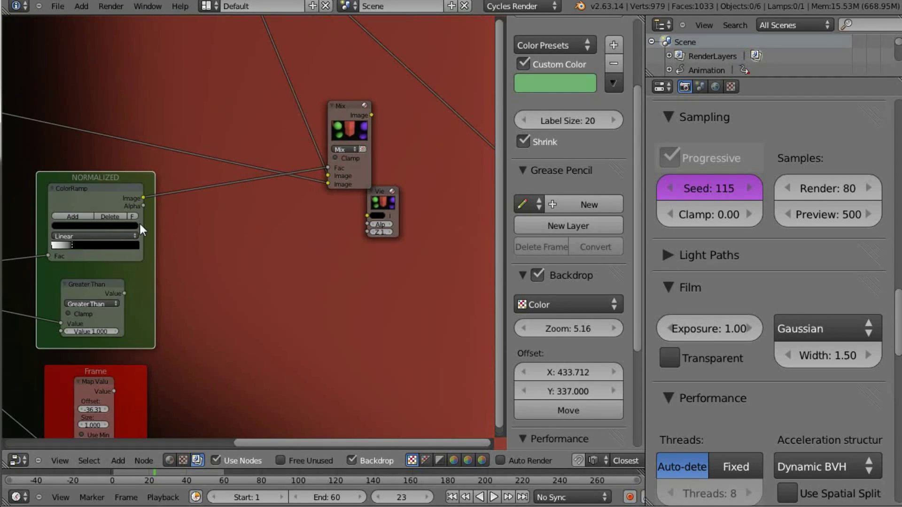
{"action": "scroll", "coordinate": [239, 168], "scroll_direction": "up", "scroll_amount": 2}
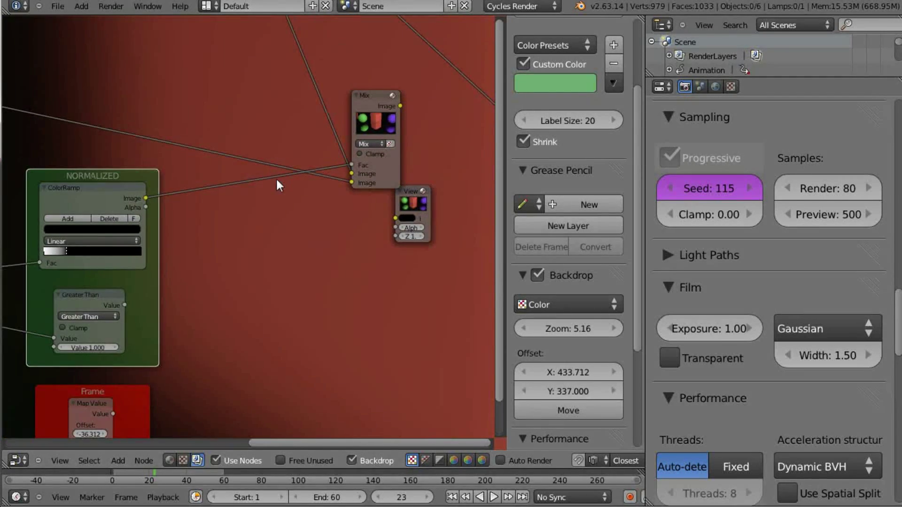
Step: Collapse the new Viewer node and move it up to the right of the Mix node
{"action": "mouse_move", "coordinate": [325, 114]}
{"action": "middle_mouse_down"}
{"action": "mouse_move", "coordinate": [284, 134]}
{"action": "mouse_move", "coordinate": [271, 239]}
{"action": "middle_mouse_up"}
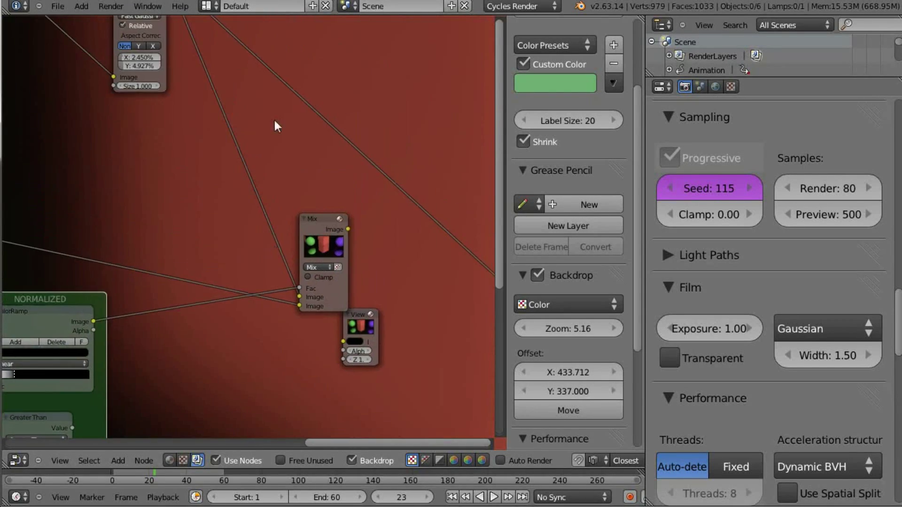
{"action": "middle_click_drag", "start_coordinate": [257, 127], "coordinate": [208, 231]}
{"action": "left_click_drag", "start_coordinate": [93, 68], "coordinate": [91, 61]}
{"action": "middle_click_drag", "start_coordinate": [315, 260], "coordinate": [176, 89]}
{"action": "middle_click_drag", "start_coordinate": [426, 275], "coordinate": [370, 254]}
{"action": "middle_click_drag", "start_coordinate": [244, 200], "coordinate": [483, 181]}
{"action": "mouse_move", "coordinate": [368, 211]}
{"action": "left_mouse_down"}
{"action": "mouse_move", "coordinate": [422, 182]}
{"action": "mouse_move", "coordinate": [425, 153]}
{"action": "left_mouse_up"}
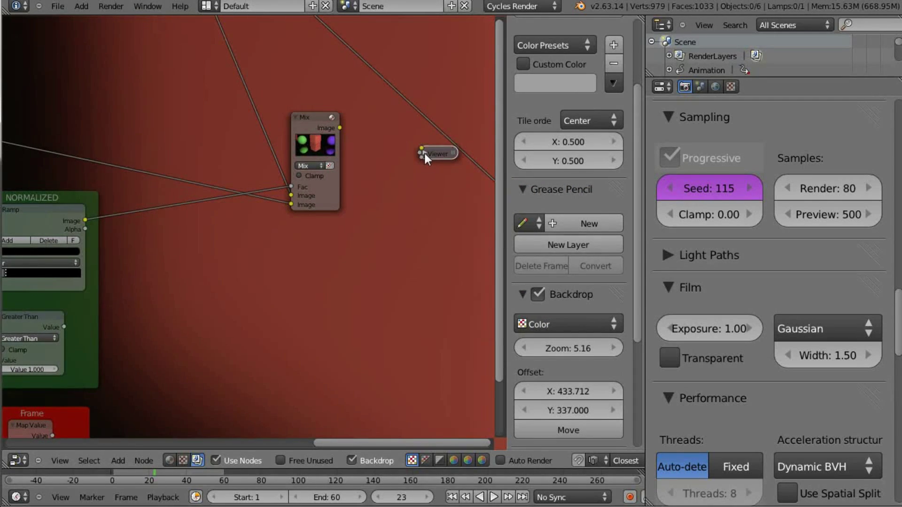
Step: Link the Mix node's image output to the new Viewer node's image input
{"action": "left_click", "coordinate": [336, 128]}
{"action": "left_click_drag", "start_coordinate": [407, 165], "coordinate": [416, 161]}
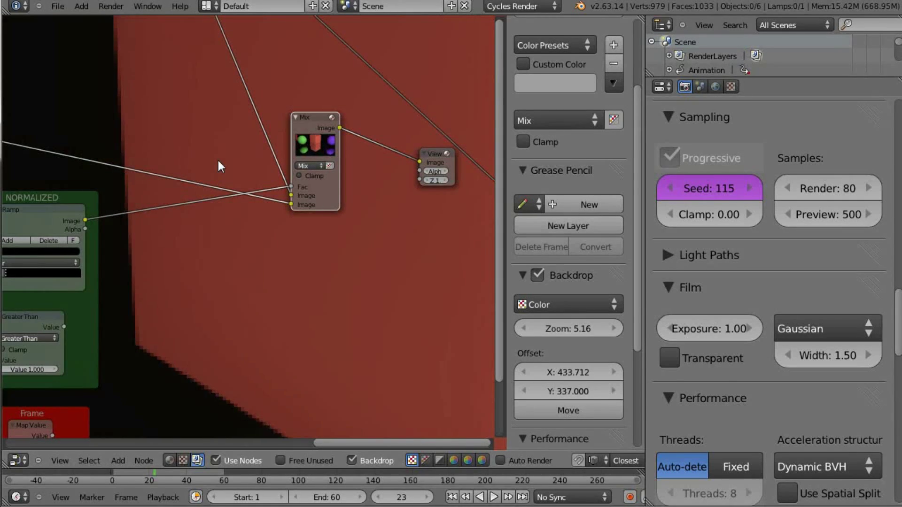
Step: Flip the NORMALIZED frame's color ramp and flip it back to compare the two mix results
{"action": "middle_click_drag", "start_coordinate": [94, 220], "coordinate": [134, 199]}
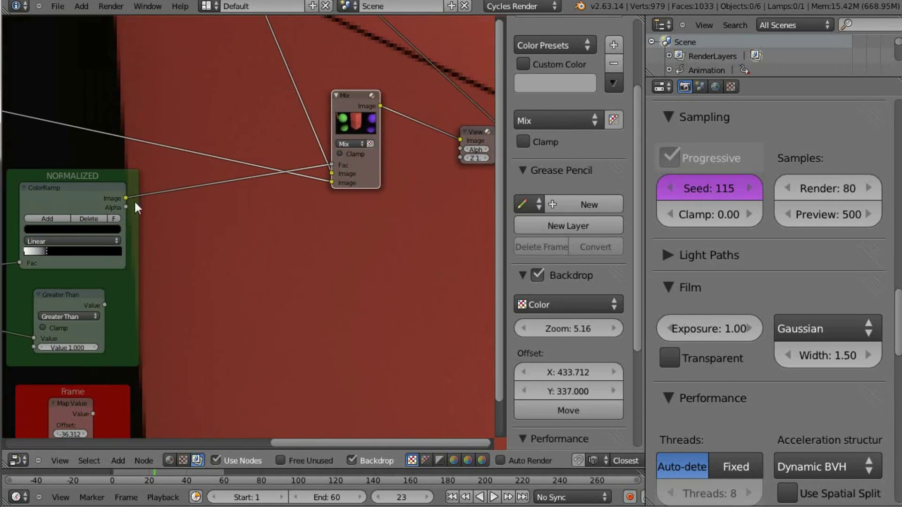
{"action": "left_click", "coordinate": [116, 220]}
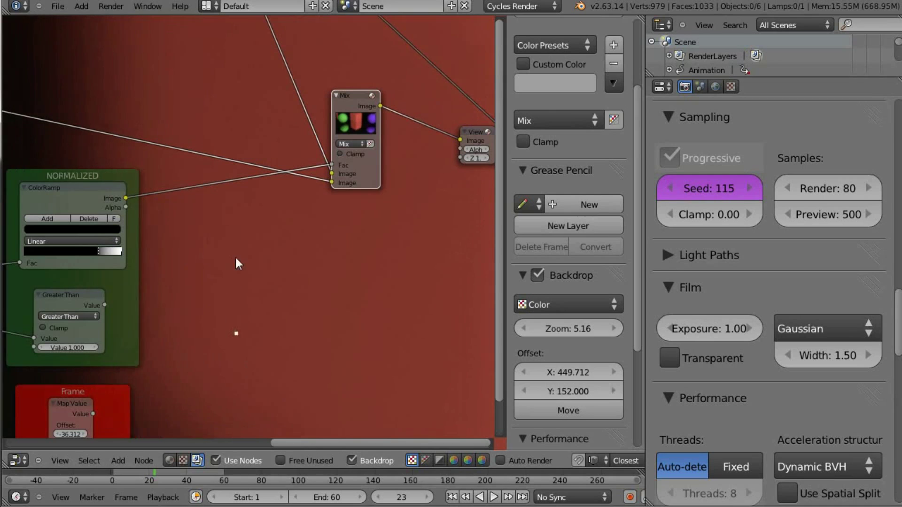
{"action": "left_click", "coordinate": [117, 218]}
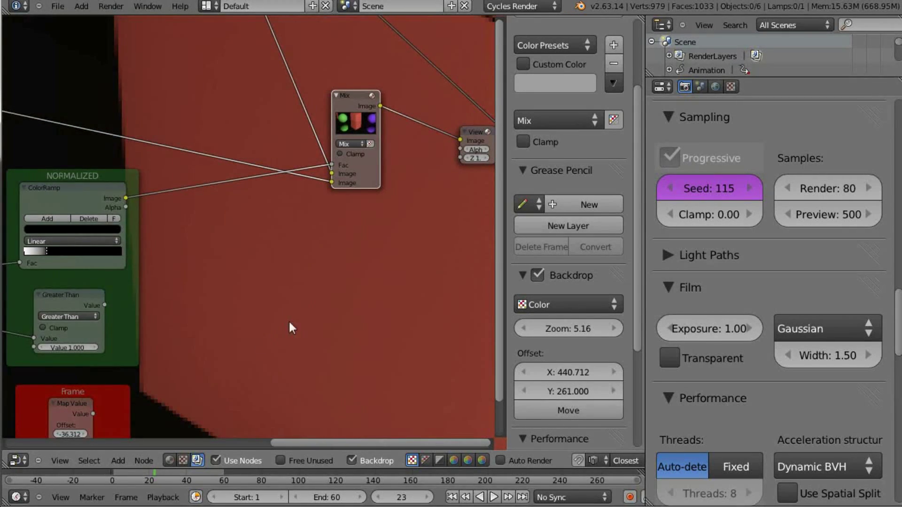
Step: Move the black stop of the NORMALIZED frame's ColorRamp farther from the white stop to widen the gradient
{"action": "scroll", "coordinate": [300, 308], "scroll_direction": "down", "scroll_amount": 5}
{"action": "scroll", "coordinate": [289, 278], "scroll_direction": "up", "scroll_amount": 6}
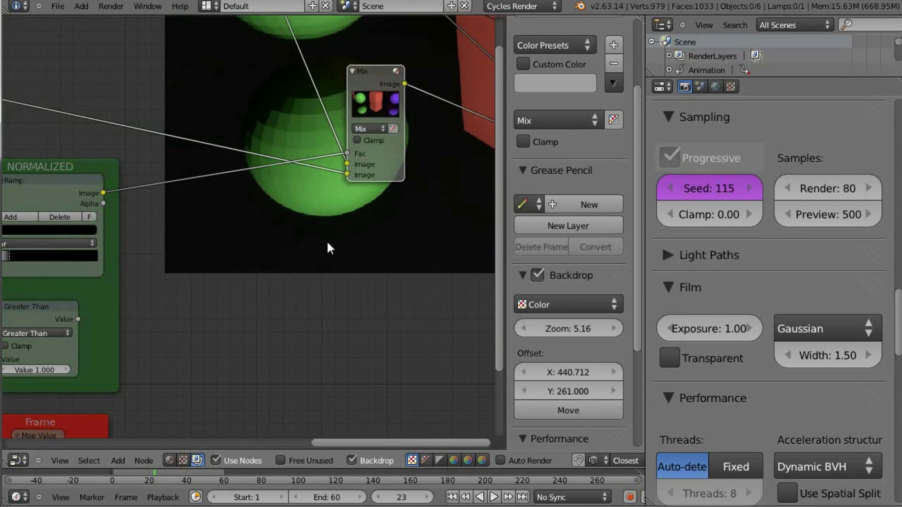
{"action": "middle_click_drag", "start_coordinate": [311, 247], "coordinate": [308, 227]}
{"action": "middle_click_drag", "start_coordinate": [303, 227], "coordinate": [165, 350], "text": "alt"}
{"action": "middle_click_drag", "start_coordinate": [287, 257], "coordinate": [211, 326], "text": "alt"}
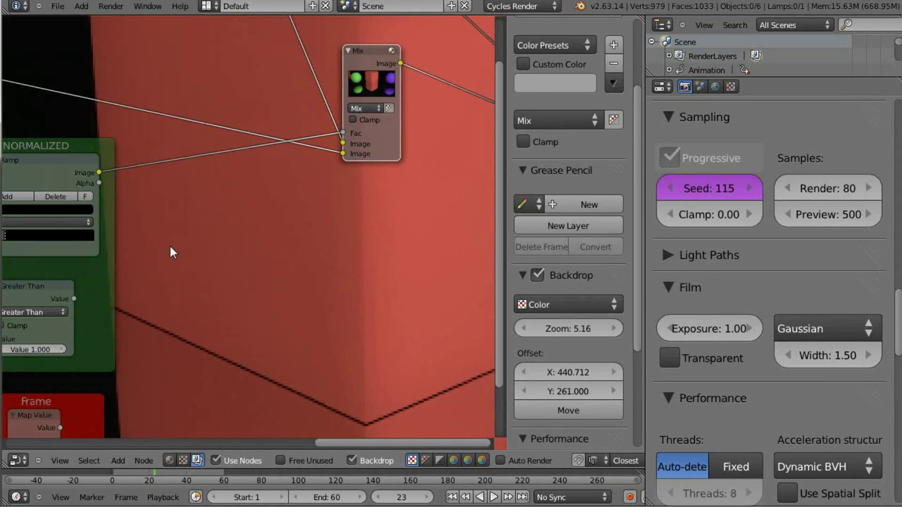
{"action": "middle_click_drag", "start_coordinate": [143, 149], "coordinate": [161, 140], "text": "alt"}
{"action": "middle_click_drag", "start_coordinate": [161, 141], "coordinate": [188, 127]}
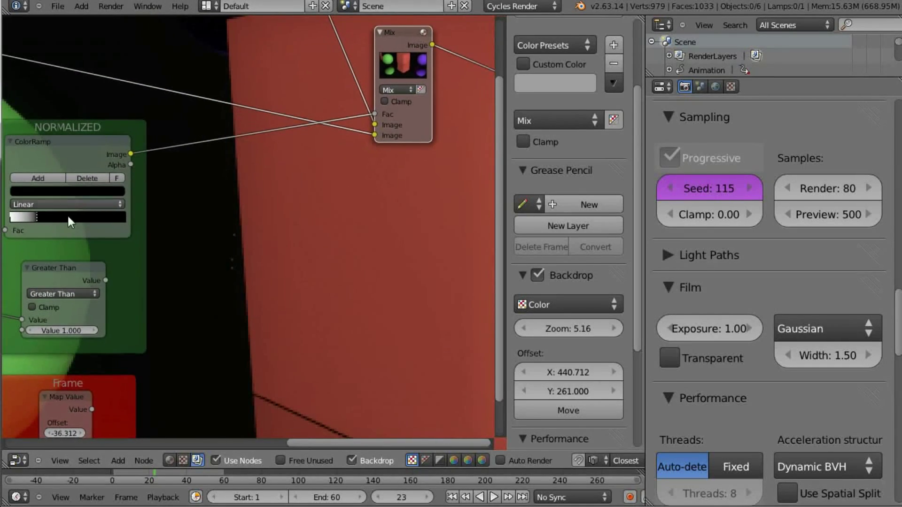
{"action": "mouse_move", "coordinate": [38, 220]}
{"action": "left_mouse_down"}
{"action": "mouse_move", "coordinate": [75, 215]}
{"action": "mouse_move", "coordinate": [32, 218]}
{"action": "mouse_move", "coordinate": [52, 221]}
{"action": "left_mouse_up"}
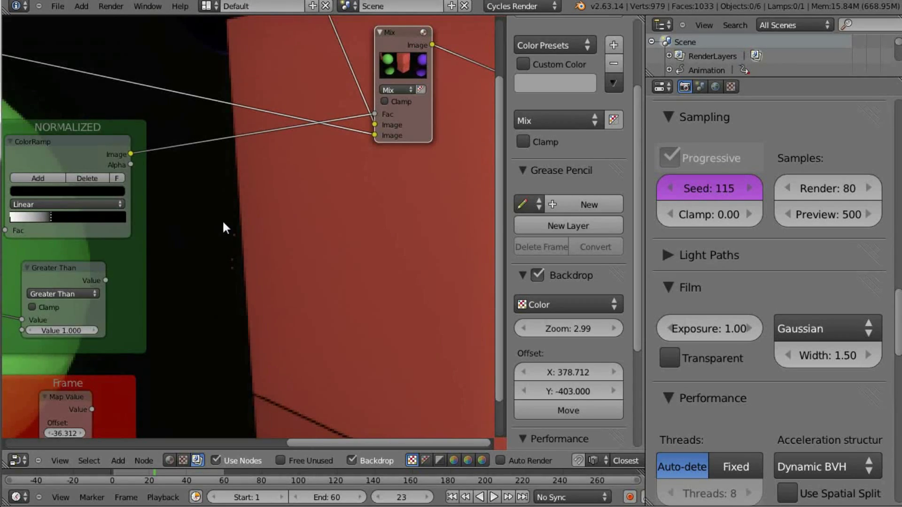
Step: Set the Blur node's relative X size to 4.737%
{"action": "mouse_move", "coordinate": [257, 163]}
{"action": "middle_mouse_down"}
{"action": "mouse_move", "coordinate": [238, 199]}
{"action": "mouse_move", "coordinate": [254, 164]}
{"action": "middle_mouse_up"}
{"action": "middle_click_drag", "start_coordinate": [251, 157], "coordinate": [251, 138], "text": "alt"}
{"action": "middle_click_drag", "start_coordinate": [248, 72], "coordinate": [260, 214]}
{"action": "middle_click_drag", "start_coordinate": [264, 95], "coordinate": [276, 38], "text": "alt"}
{"action": "middle_click_drag", "start_coordinate": [254, 115], "coordinate": [258, 60], "text": "alt"}
{"action": "middle_click_drag", "start_coordinate": [257, 116], "coordinate": [250, 331]}
{"action": "middle_click_drag", "start_coordinate": [228, 47], "coordinate": [234, 169]}
{"action": "mouse_move", "coordinate": [200, 175]}
{"action": "left_mouse_down", "text": "shift"}
{"action": "mouse_move", "coordinate": [181, 188]}
{"action": "mouse_move", "coordinate": [202, 178]}
{"action": "left_mouse_up", "text": "shift"}
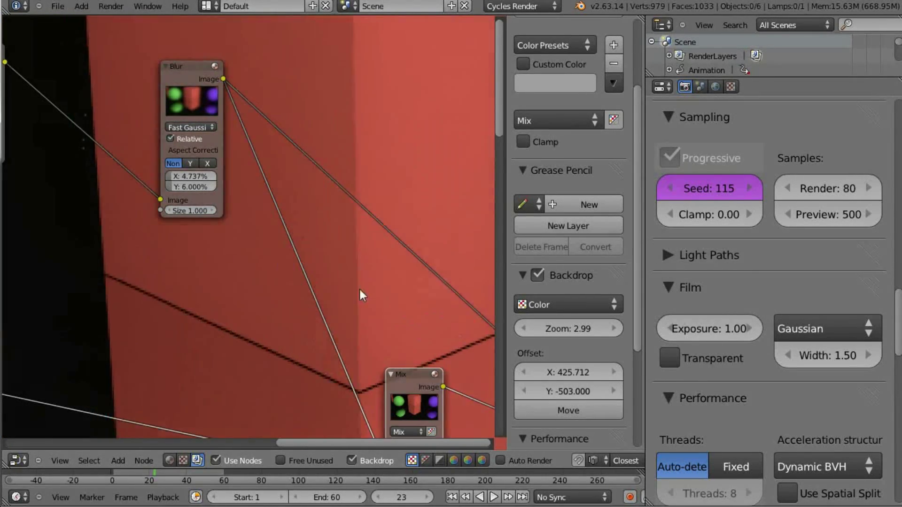
Step: Link the Greater Than node's value output to the Mix node's factor in place of the ColorRamp
{"action": "scroll", "coordinate": [298, 277], "scroll_direction": "down", "scroll_amount": 5}
{"action": "scroll", "coordinate": [309, 238], "scroll_direction": "up", "scroll_amount": 2}
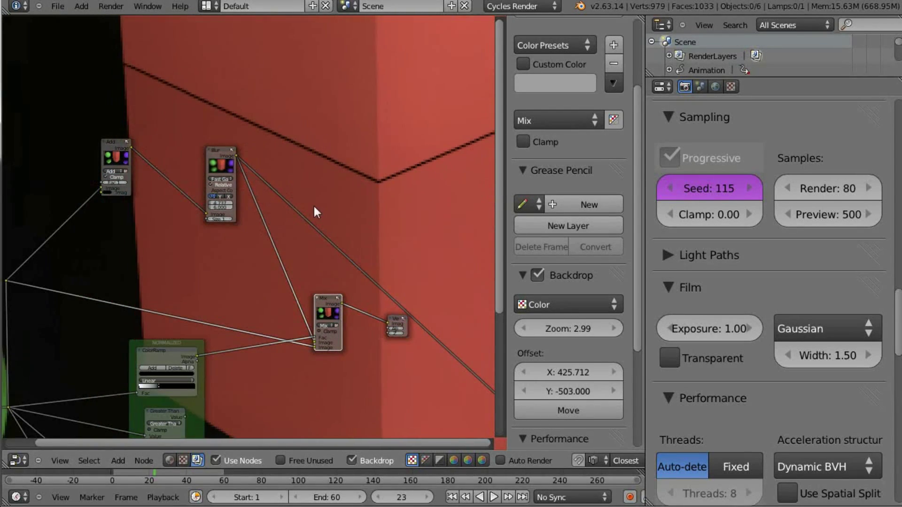
{"action": "middle_click_drag", "start_coordinate": [316, 207], "coordinate": [266, 60]}
{"action": "middle_click_drag", "start_coordinate": [257, 173], "coordinate": [258, 98]}
{"action": "left_click_drag", "start_coordinate": [143, 204], "coordinate": [288, 114]}
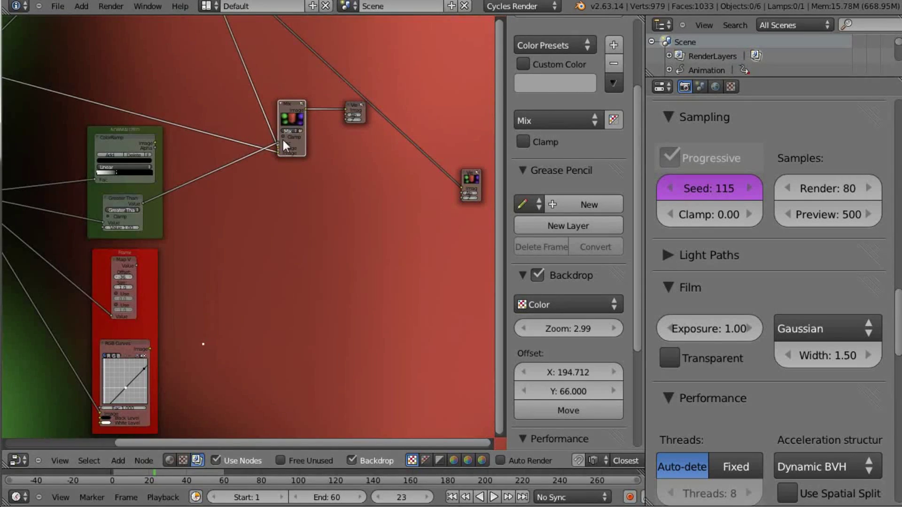
Step: Swap the two image inputs of the Mix node
{"action": "scroll", "coordinate": [282, 141], "scroll_direction": "down", "scroll_amount": 3}
{"action": "scroll", "coordinate": [291, 132], "scroll_direction": "up", "scroll_amount": 5}
{"action": "scroll", "coordinate": [301, 106], "scroll_direction": "down", "scroll_amount": 2}
{"action": "scroll", "coordinate": [291, 141], "scroll_direction": "up", "scroll_amount": 4}
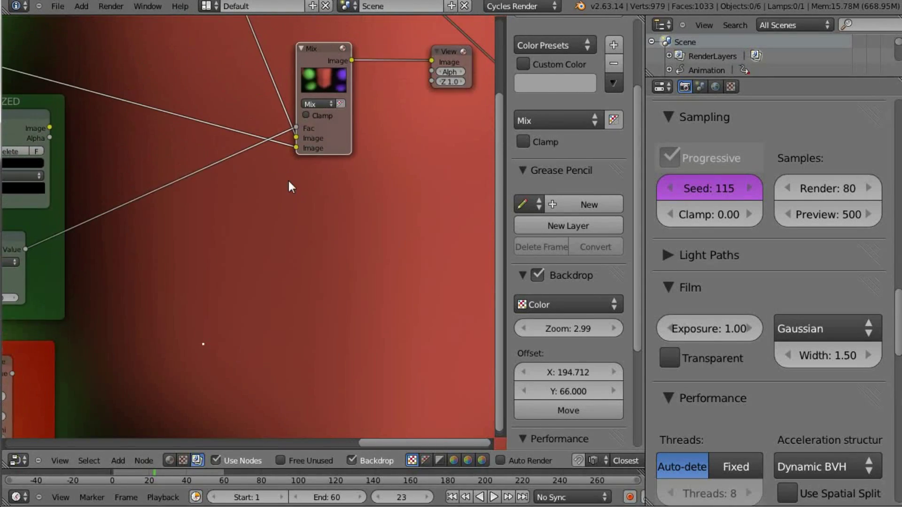
{"action": "middle_click_drag", "start_coordinate": [308, 102], "coordinate": [331, 97]}
{"action": "middle_click_drag", "start_coordinate": [212, 188], "coordinate": [275, 150]}
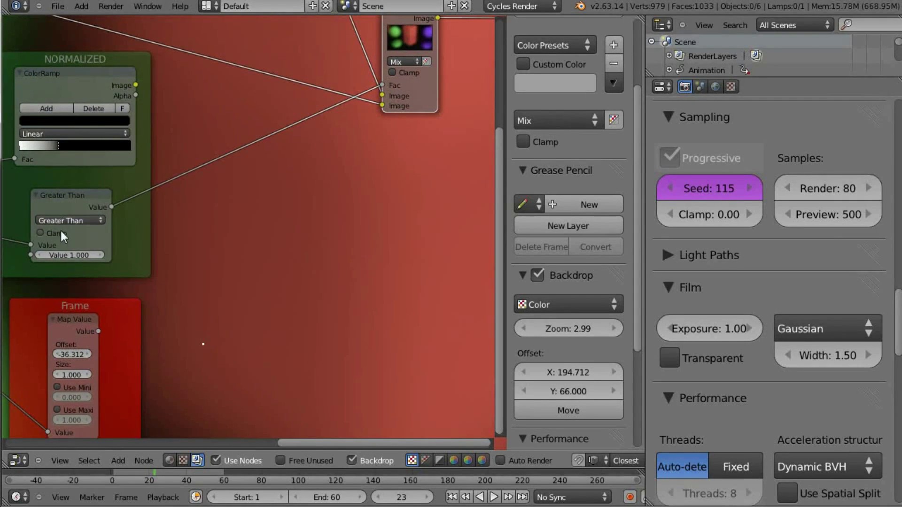
{"action": "left_click_drag", "start_coordinate": [383, 106], "coordinate": [383, 98]}
Step: Set the comparison value of the Greater Than node in the NORMALIZED frame to 5.927
{"action": "middle_click_drag", "start_coordinate": [305, 176], "coordinate": [264, 216]}
{"action": "scroll", "coordinate": [262, 188], "scroll_direction": "down", "scroll_amount": 5}
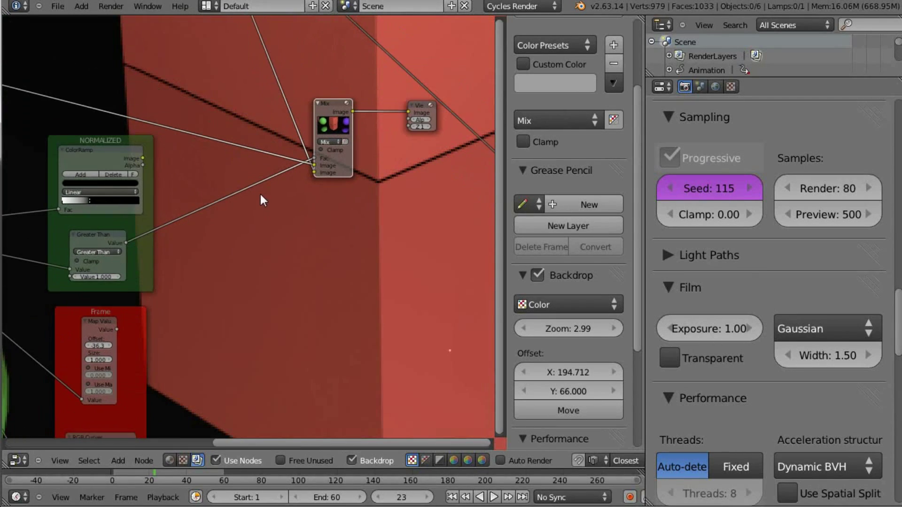
{"action": "key", "text": "alt+v"}
{"action": "key", "text": "alt+v"}
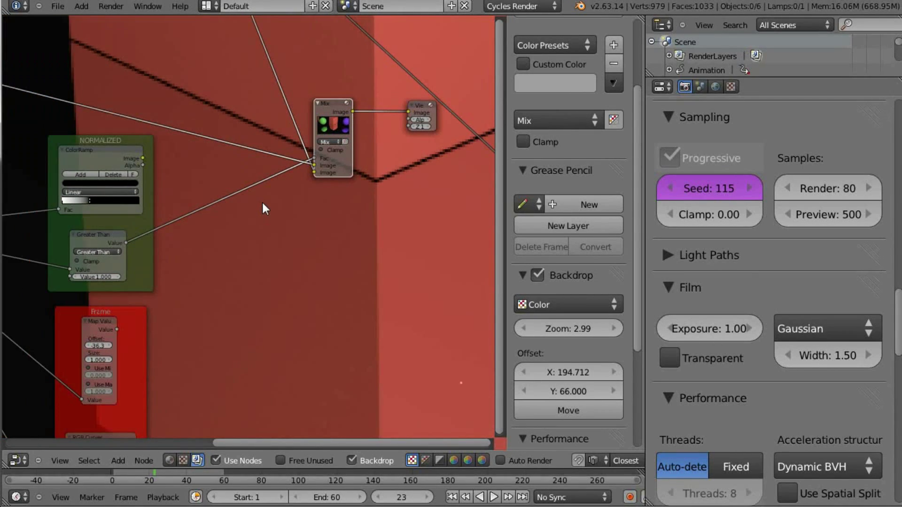
{"action": "key", "text": "alt+v"}
{"action": "middle_click_drag", "start_coordinate": [267, 206], "coordinate": [204, 241], "text": "alt"}
{"action": "middle_click_drag", "start_coordinate": [128, 185], "coordinate": [103, 143]}
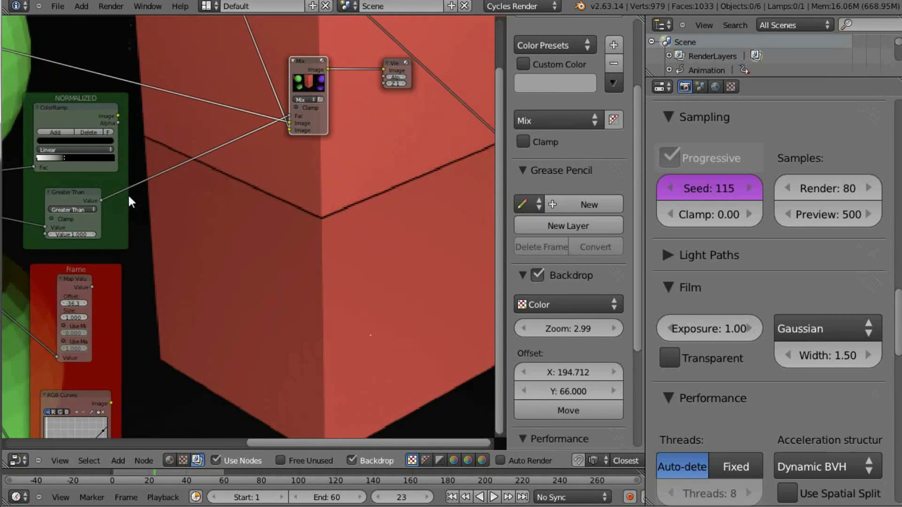
{"action": "left_click_drag", "start_coordinate": [77, 235], "coordinate": [77, 235]}
{"action": "left_click", "coordinate": [75, 236]}
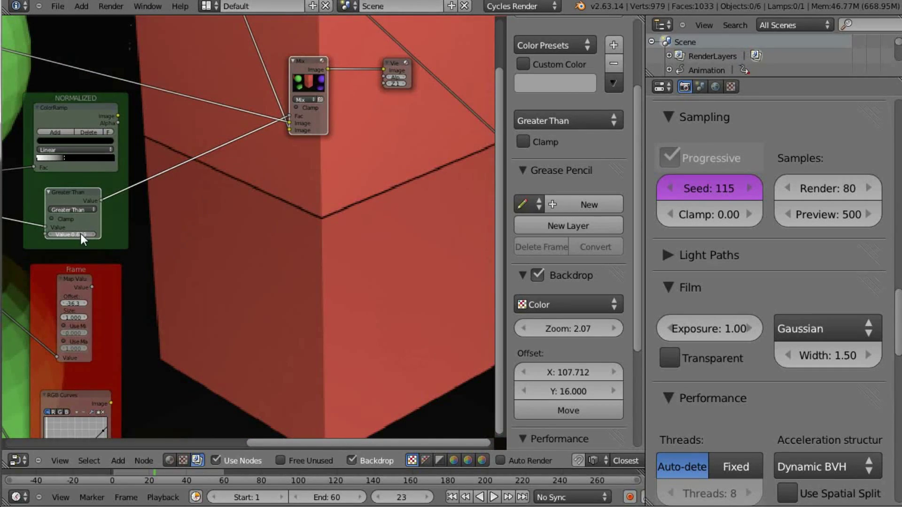
{"action": "left_click_drag", "start_coordinate": [83, 235], "coordinate": [72, 234], "text": "shift"}
Step: Link the Map Value output in the red frame to the Mix node's factor and swap the Mix node's image inputs
{"action": "middle_click_drag", "start_coordinate": [122, 241], "coordinate": [117, 183]}
{"action": "middle_click_drag", "start_coordinate": [68, 217], "coordinate": [81, 250]}
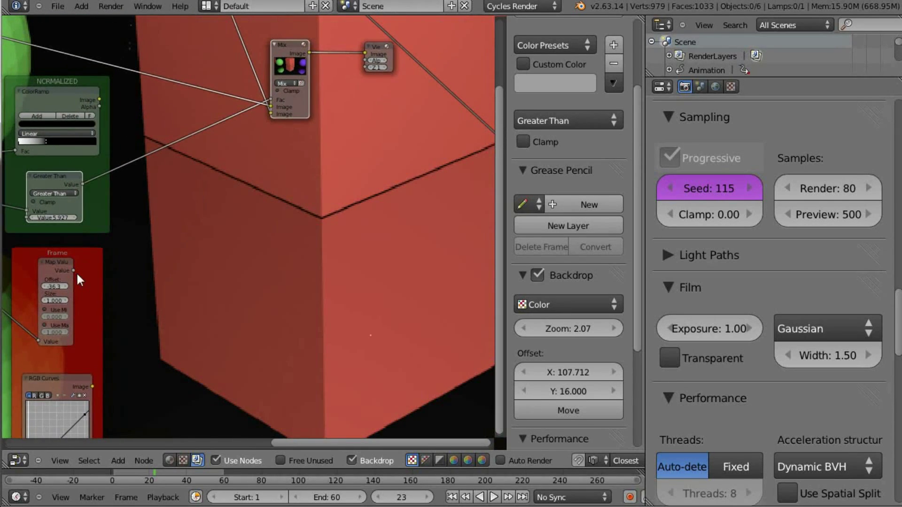
{"action": "left_click_drag", "start_coordinate": [73, 271], "coordinate": [272, 97]}
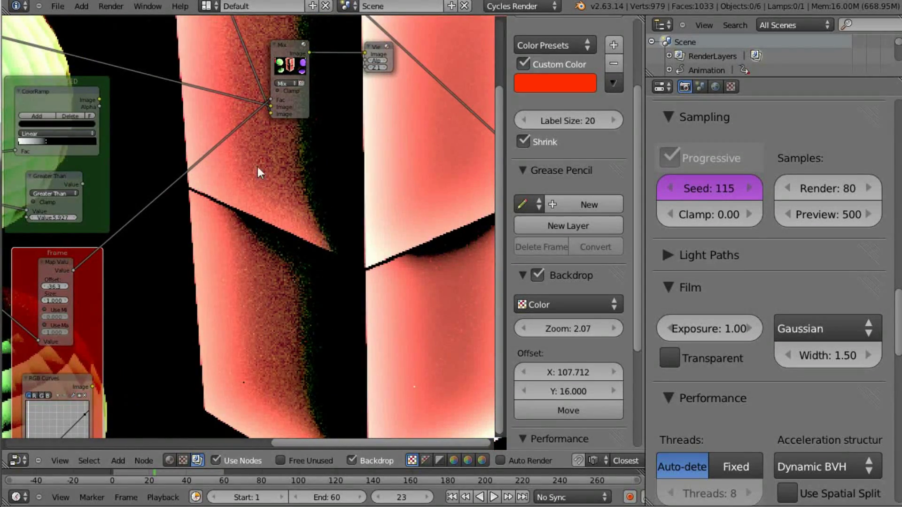
{"action": "left_click_drag", "start_coordinate": [271, 106], "coordinate": [271, 115]}
{"action": "middle_click_drag", "start_coordinate": [261, 149], "coordinate": [216, 209], "text": "alt"}
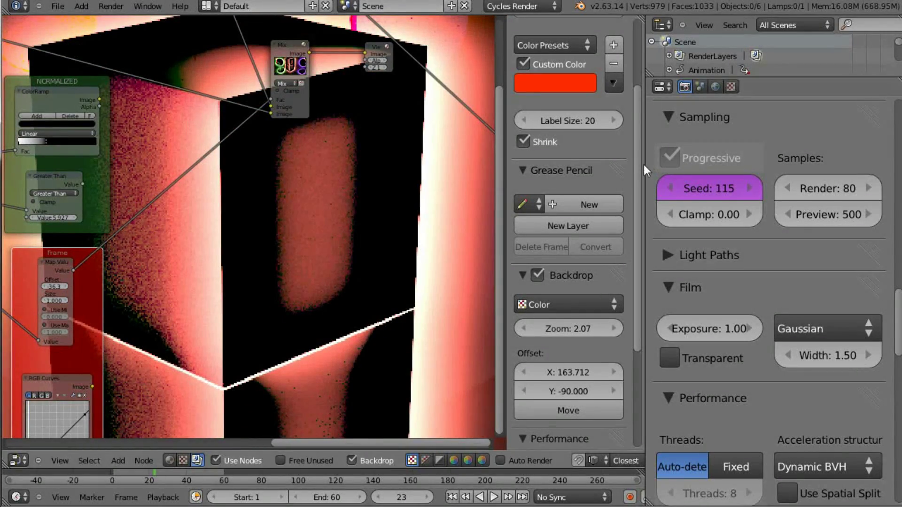
Step: Widen the node editor and insert a ColorRamp node on the link between Map Value and Mix
{"action": "left_click_drag", "start_coordinate": [647, 170], "coordinate": [874, 164]}
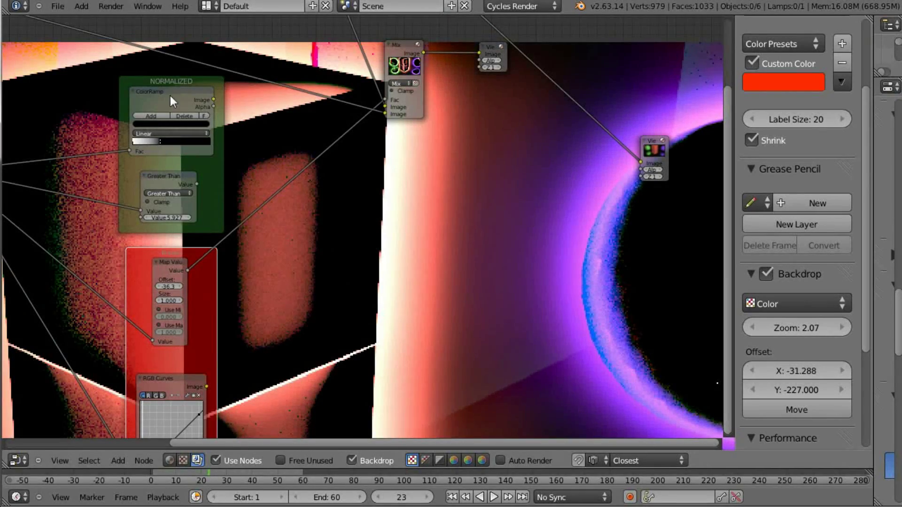
{"action": "key", "text": "shift+a"}
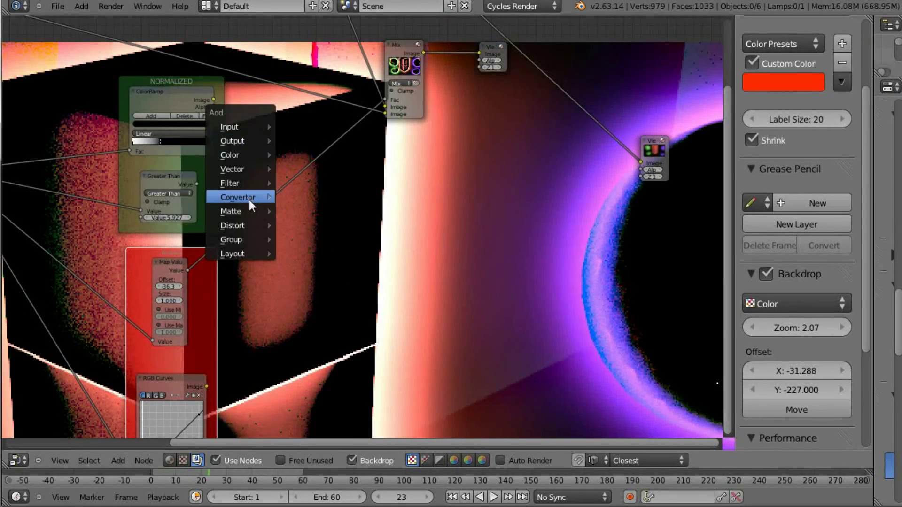
{"action": "mouse_move", "coordinate": [249, 207]}
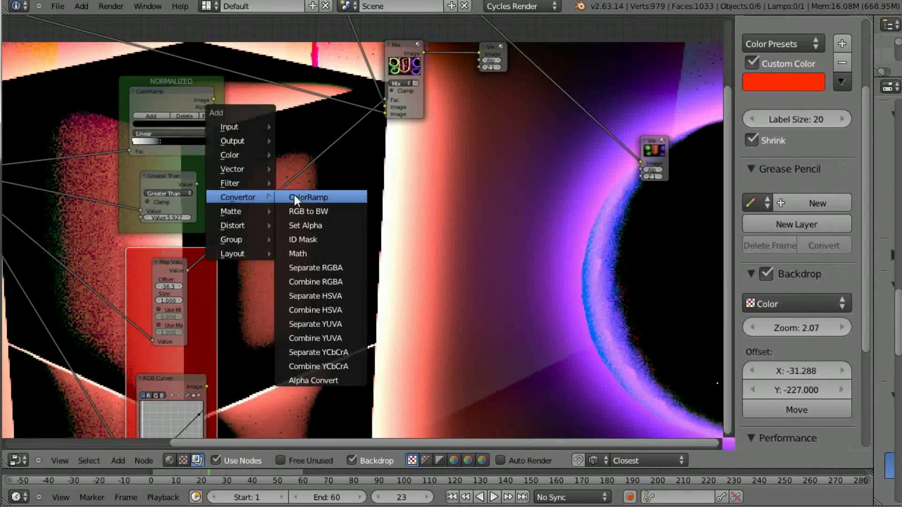
{"action": "left_click", "coordinate": [294, 195]}
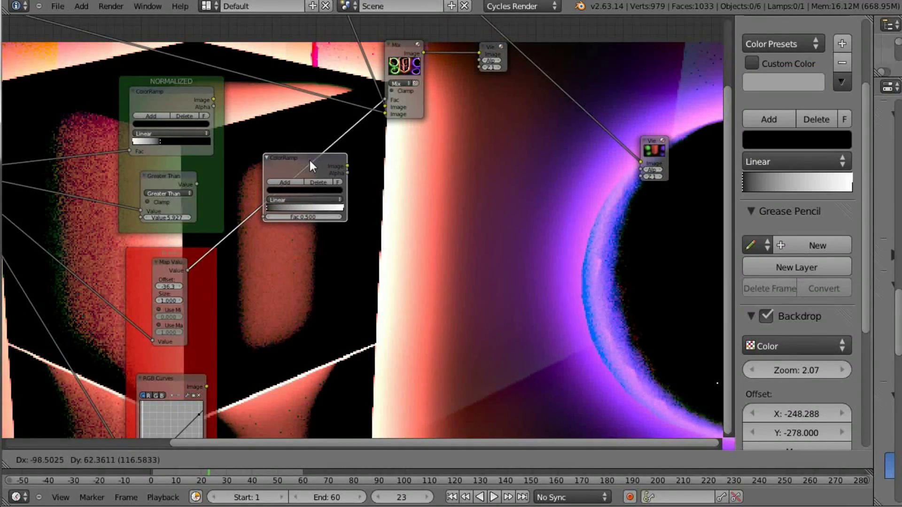
{"action": "left_click", "coordinate": [310, 163]}
Step: Flip the newly inserted ColorRamp and set the Map Value node's offset to -32.152
{"action": "scroll", "coordinate": [352, 136], "scroll_direction": "down", "scroll_amount": 3}
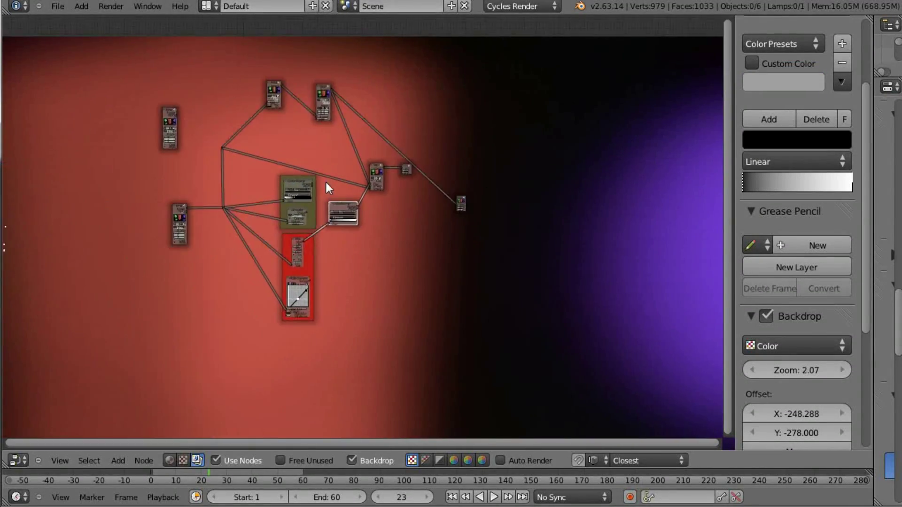
{"action": "scroll", "coordinate": [326, 182], "scroll_direction": "up", "scroll_amount": 5}
{"action": "middle_click_drag", "start_coordinate": [383, 147], "coordinate": [374, 95]}
{"action": "middle_click_drag", "start_coordinate": [273, 258], "coordinate": [333, 236], "text": "alt"}
{"action": "middle_click_drag", "start_coordinate": [268, 231], "coordinate": [284, 238], "text": "alt"}
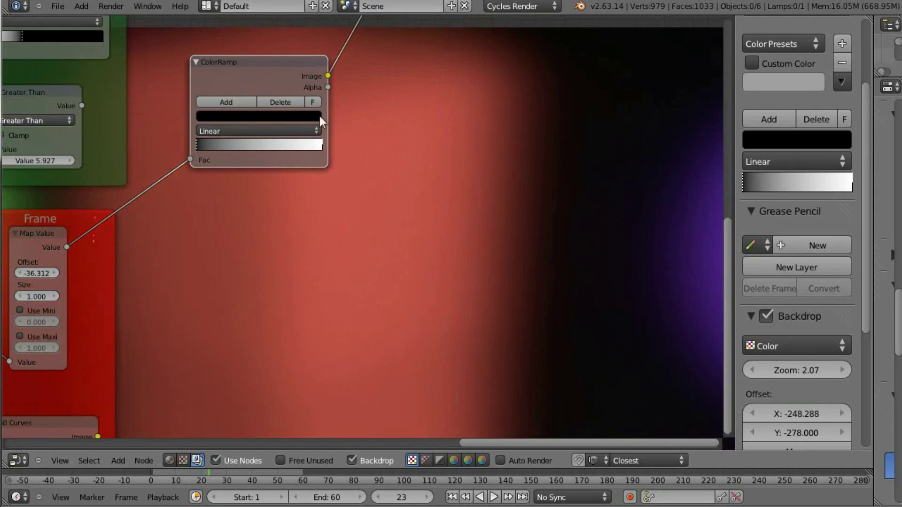
{"action": "left_click", "coordinate": [317, 105]}
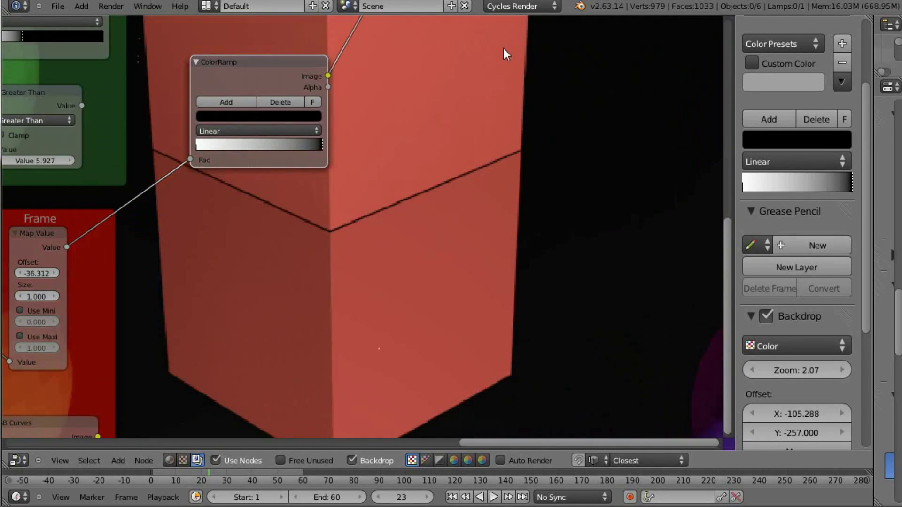
{"action": "left_click", "coordinate": [51, 264]}
{"action": "mouse_move", "coordinate": [51, 274]}
{"action": "left_mouse_down"}
{"action": "mouse_move", "coordinate": [33, 275]}
{"action": "mouse_move", "coordinate": [55, 272]}
{"action": "mouse_move", "coordinate": [42, 269]}
{"action": "left_mouse_up"}
Step: Link the RGB Curves node's image output to the factor input of the ColorRamp feeding the Mix node
{"action": "middle_click_drag", "start_coordinate": [129, 238], "coordinate": [198, 205]}
{"action": "scroll", "coordinate": [198, 205], "scroll_direction": "down", "scroll_amount": 3}
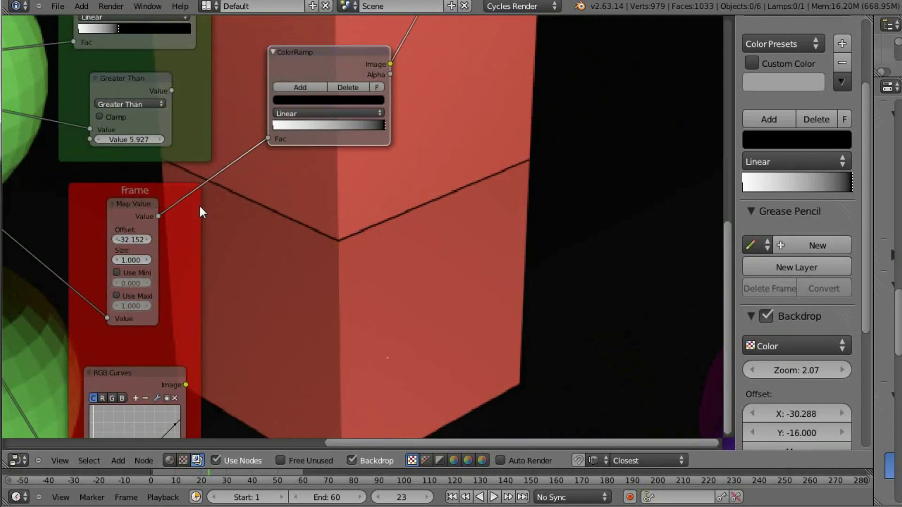
{"action": "left_click_drag", "start_coordinate": [221, 355], "coordinate": [285, 156]}
Step: Delete the added ColorRamp node and link the Greater Than output to the Mix node's factor
{"action": "middle_click_drag", "start_coordinate": [286, 161], "coordinate": [244, 246]}
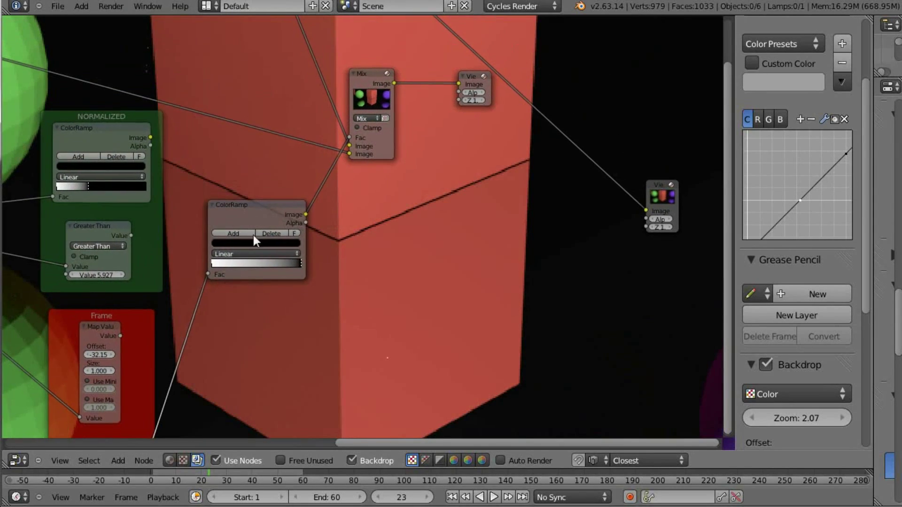
{"action": "key", "text": "x"}
{"action": "left_click_drag", "start_coordinate": [131, 235], "coordinate": [349, 137]}
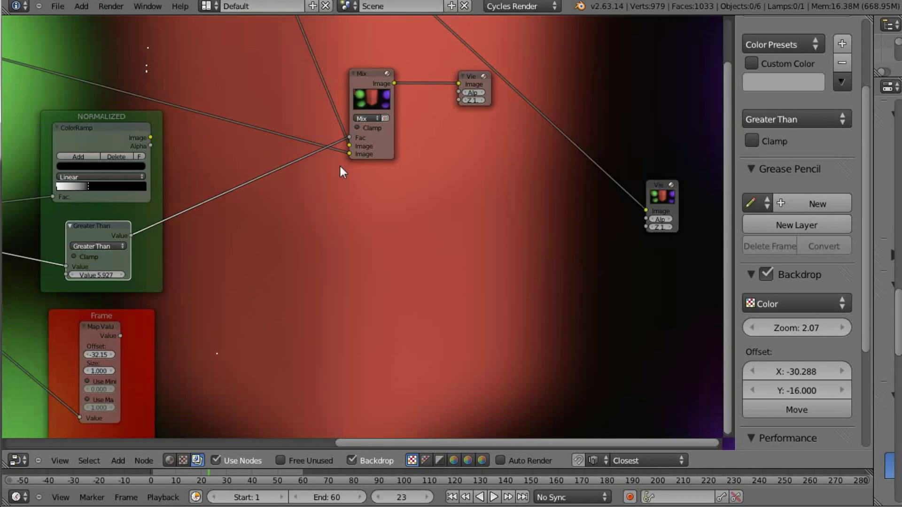
Step: Cut the link from Greater Than to Mix and connect the NORMALIZED frame's ColorRamp image output to the Mix factor
{"action": "scroll", "coordinate": [342, 172], "scroll_direction": "up", "scroll_amount": 2}
{"action": "scroll", "coordinate": [358, 215], "scroll_direction": "down", "scroll_amount": 4}
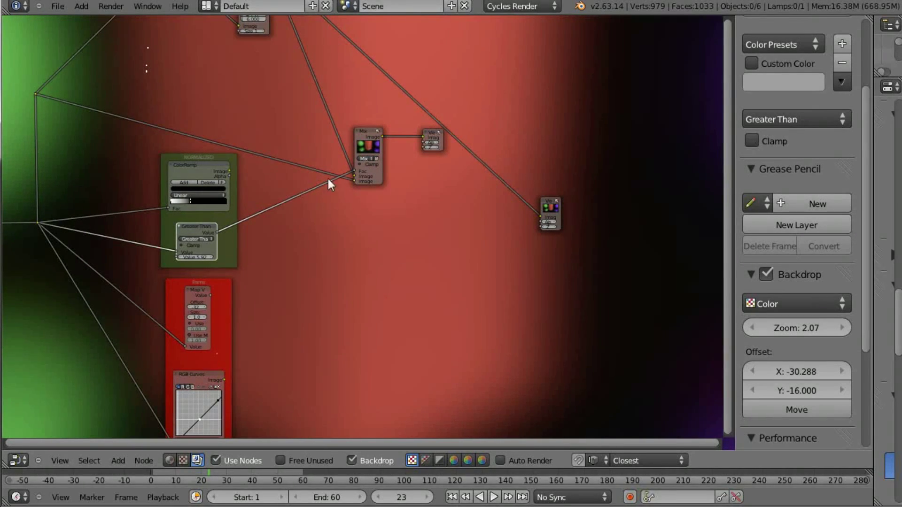
{"action": "left_click_drag", "start_coordinate": [291, 188], "coordinate": [268, 222], "text": "ctrl"}
{"action": "middle_click_drag", "start_coordinate": [230, 177], "coordinate": [216, 175]}
{"action": "left_click_drag", "start_coordinate": [215, 171], "coordinate": [339, 170]}
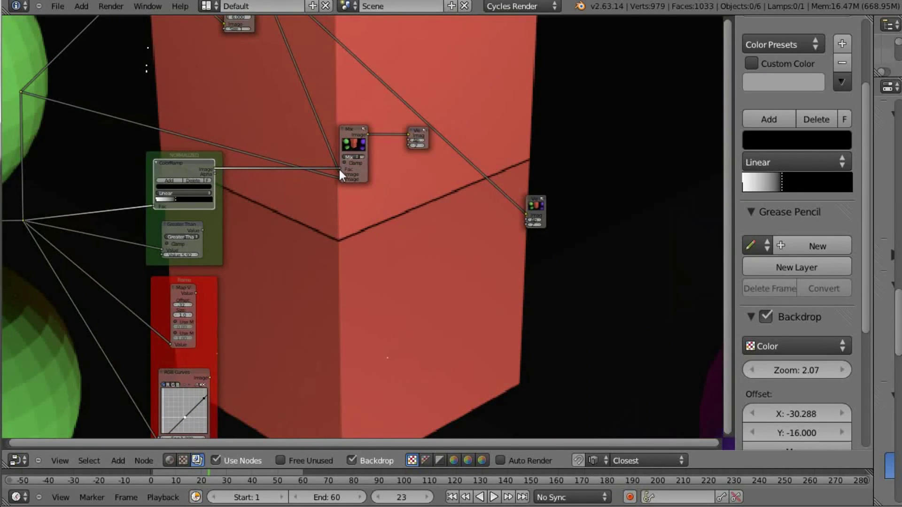
Step: Shift both the white and black stops of the NORMALIZED frame's ColorRamp toward the ramp's black end
{"action": "middle_click_drag", "start_coordinate": [283, 207], "coordinate": [274, 185]}
{"action": "scroll", "coordinate": [273, 189], "scroll_direction": "down", "scroll_amount": 1}
{"action": "scroll", "coordinate": [272, 191], "scroll_direction": "up", "scroll_amount": 2}
{"action": "mouse_move", "coordinate": [167, 184]}
{"action": "left_mouse_down"}
{"action": "mouse_move", "coordinate": [154, 181]}
{"action": "mouse_move", "coordinate": [179, 179]}
{"action": "mouse_move", "coordinate": [165, 181]}
{"action": "left_mouse_up"}
Step: Examine the mixed result in the backdrop and the Add, Blur, ColorRamp and red frame nodes of the setup
{"action": "middle_click_drag", "start_coordinate": [217, 149], "coordinate": [188, 152]}
{"action": "middle_click_drag", "start_coordinate": [226, 122], "coordinate": [283, 227], "text": "alt"}
{"action": "middle_click_drag", "start_coordinate": [319, 299], "coordinate": [458, 340], "text": "alt"}
{"action": "middle_click_drag", "start_coordinate": [390, 179], "coordinate": [423, 322]}
{"action": "key", "text": "g"}
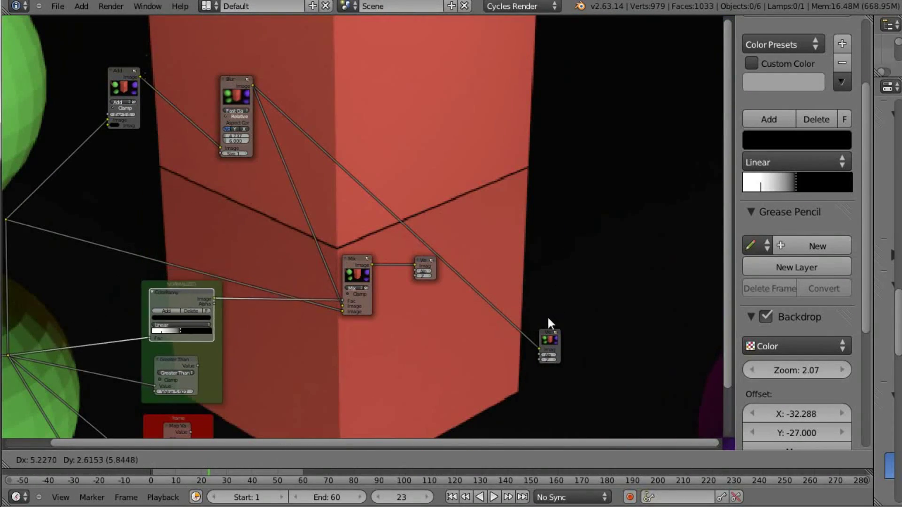
{"action": "left_click", "coordinate": [542, 317]}
{"action": "middle_click_drag", "start_coordinate": [426, 281], "coordinate": [469, 170]}
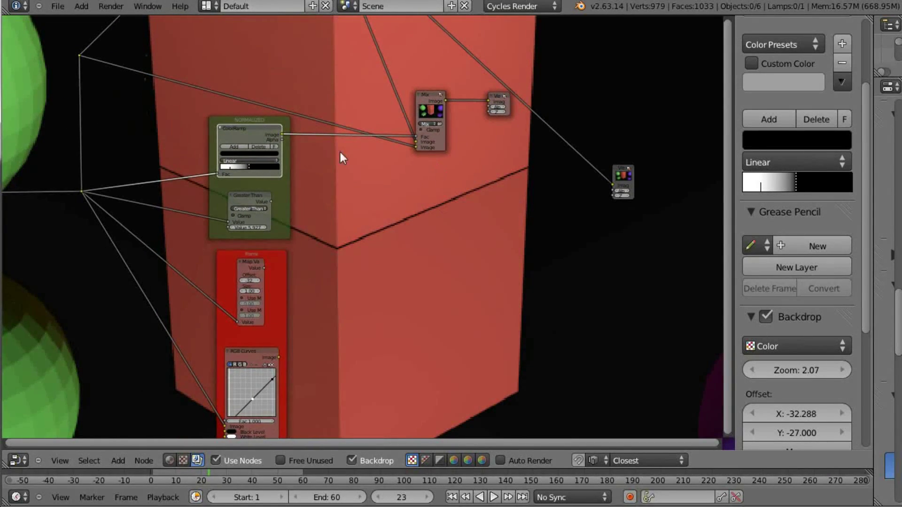
{"action": "mouse_move", "coordinate": [215, 86]}
{"action": "middle_mouse_down"}
{"action": "mouse_move", "coordinate": [268, 74]}
{"action": "mouse_move", "coordinate": [199, 84]}
{"action": "middle_mouse_up"}
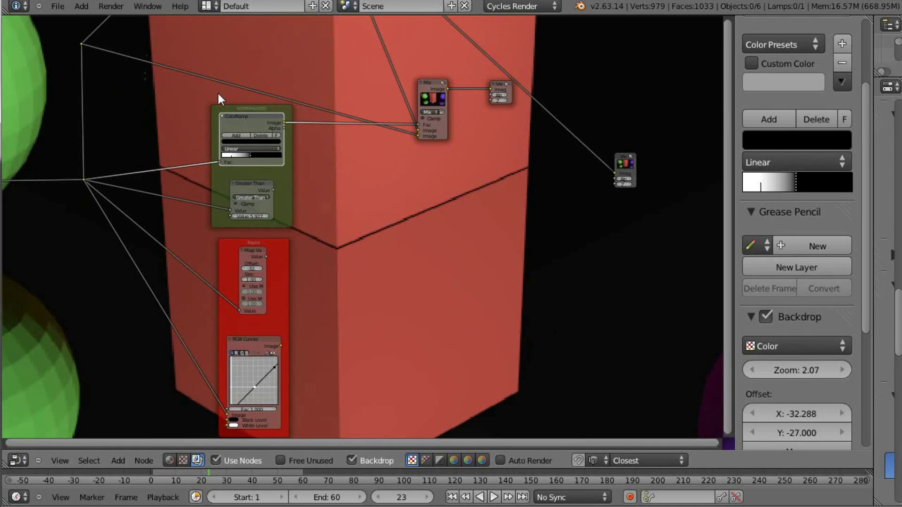
{"action": "middle_click_drag", "start_coordinate": [262, 80], "coordinate": [254, 57]}
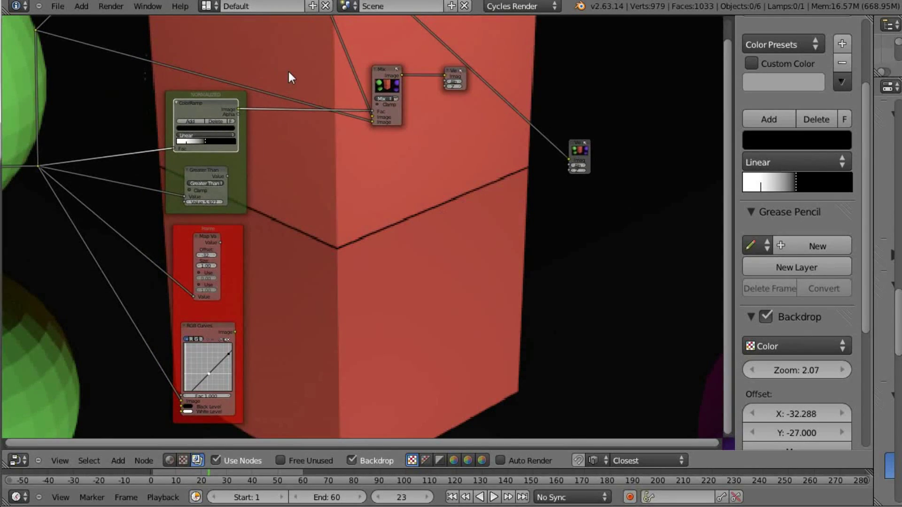
Step: Move the unlinked Image node down, just above the linked Image node
{"action": "middle_click_drag", "start_coordinate": [316, 87], "coordinate": [367, 221]}
{"action": "left_click_drag", "start_coordinate": [24, 99], "coordinate": [50, 211]}
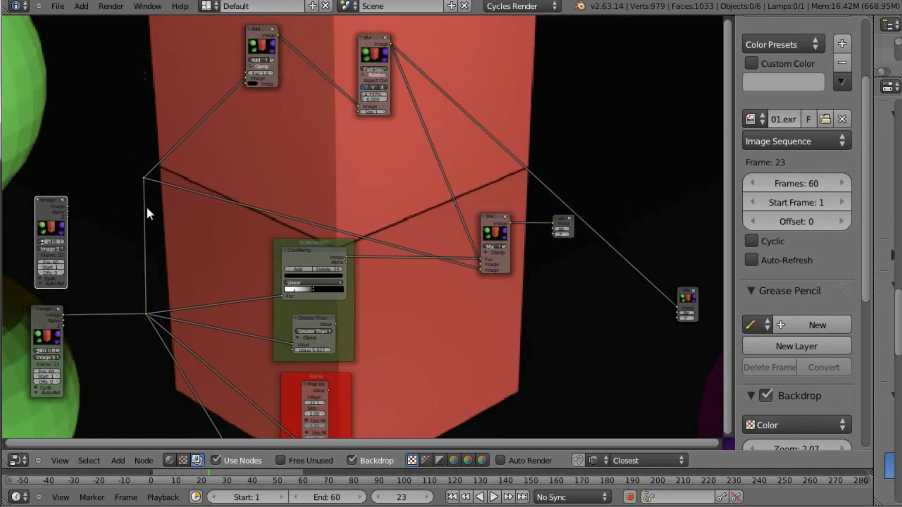